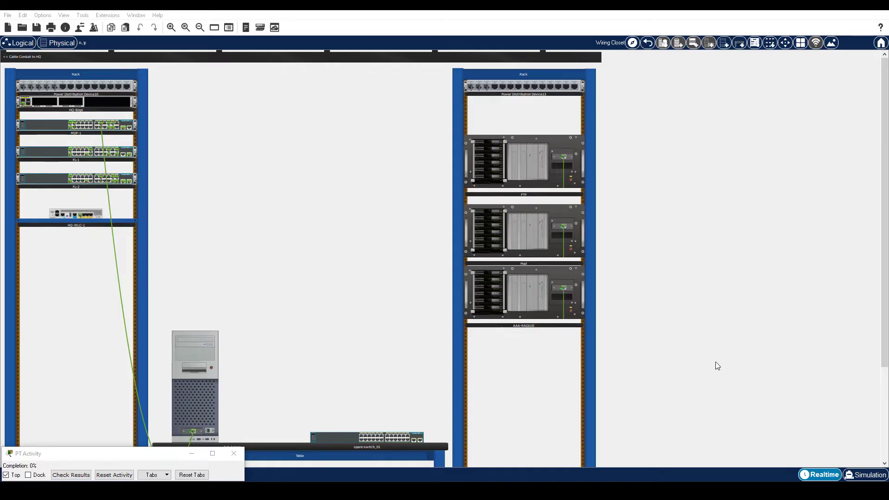
Step: Open MDF-1's command line and enter privileged mode with enable
{"action": "left_click", "coordinate": [59, 122]}
{"action": "left_click", "coordinate": [352, 102]}
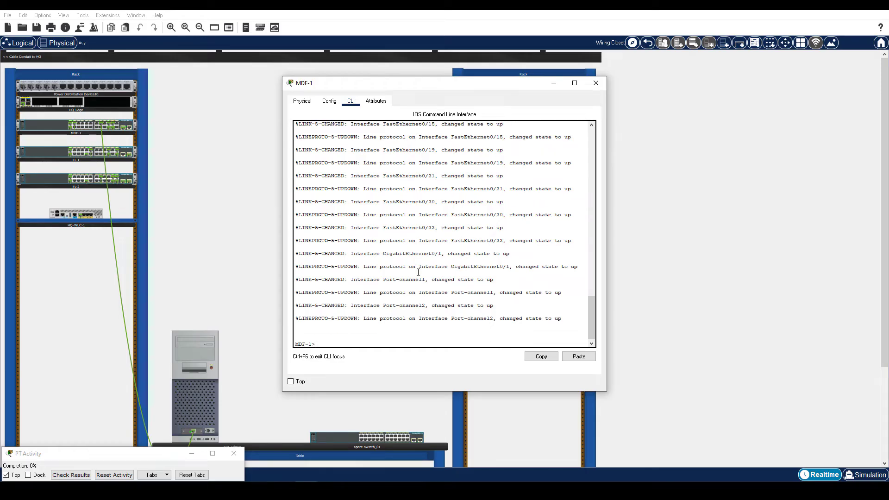
{"action": "type", "text": "enable"}
{"action": "key", "text": "Return"}
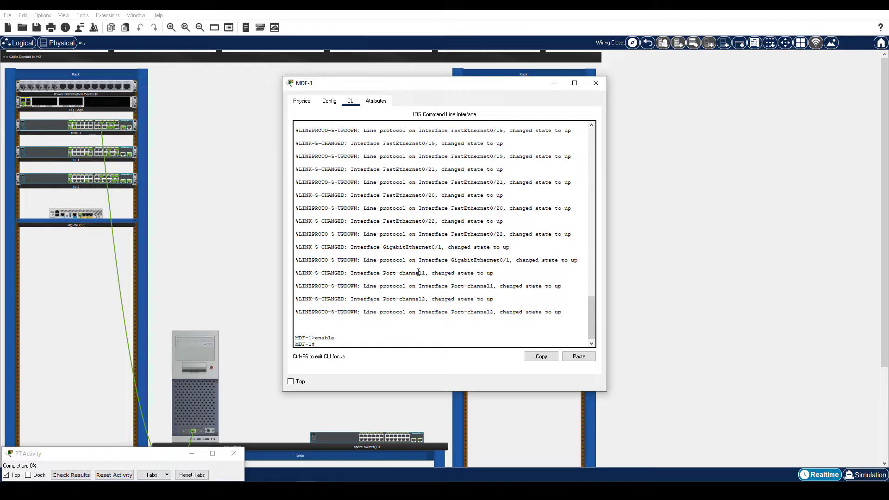
Step: Run dir nvram and confirm a 2838-byte startup-config in NVRAM
{"action": "type", "text": "dir nvram"}
{"action": "key", "text": "Return"}
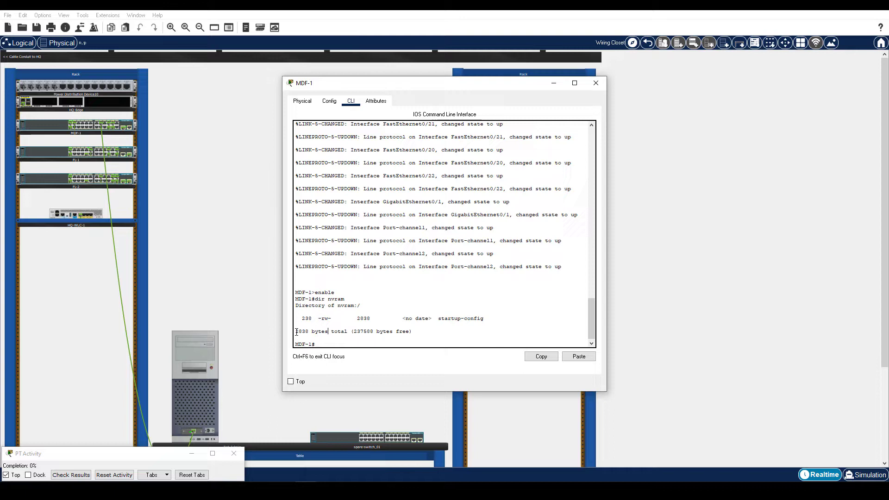
{"action": "left_click_drag", "start_coordinate": [295, 331], "coordinate": [329, 331]}
{"action": "left_click", "coordinate": [329, 343]}
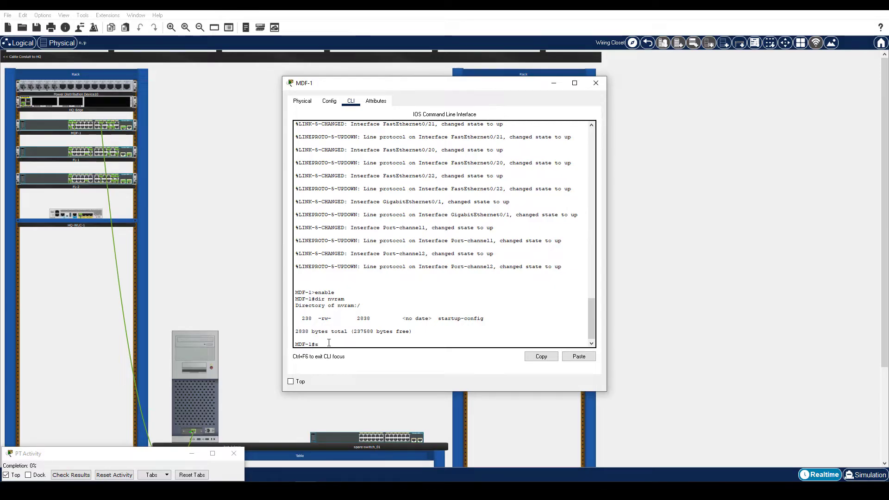
Step: Run show vlan on MDF-1 and check that VLANs 10 through 999 are listed
{"action": "type", "text": "show vlan"}
{"action": "key", "text": "Return"}
{"action": "left_click_drag", "start_coordinate": [298, 227], "coordinate": [335, 262]}
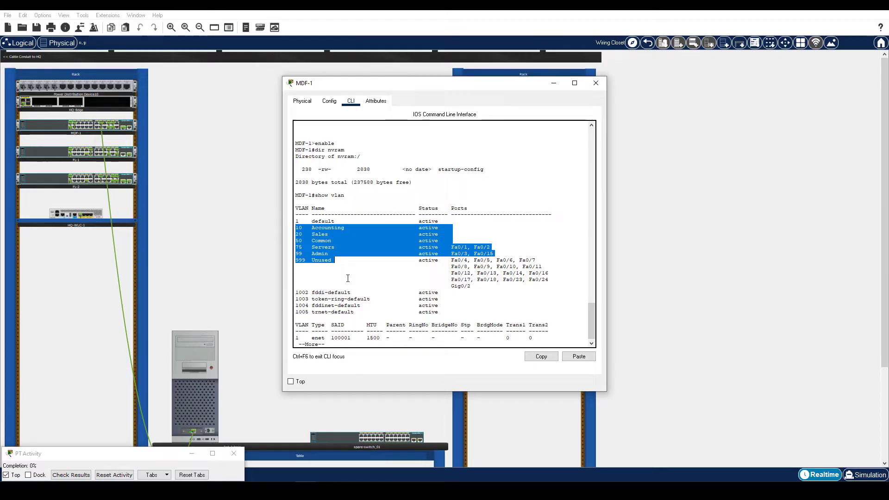
{"action": "left_click", "coordinate": [330, 340]}
Step: Review show run for Vlan99 at 192.168.99.150/24 and default gateway 192.168.99.1
{"action": "type", "text": "show run"}
{"action": "key", "text": "Return"}
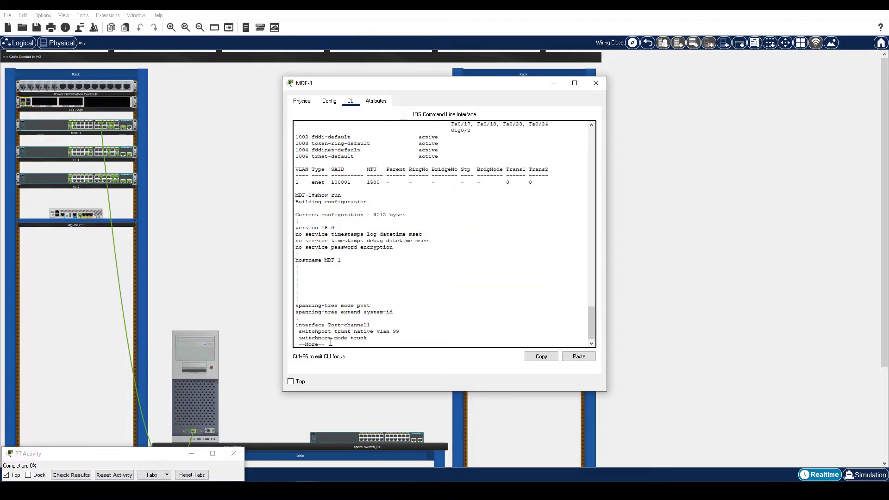
{"action": "key", "text": "space"}
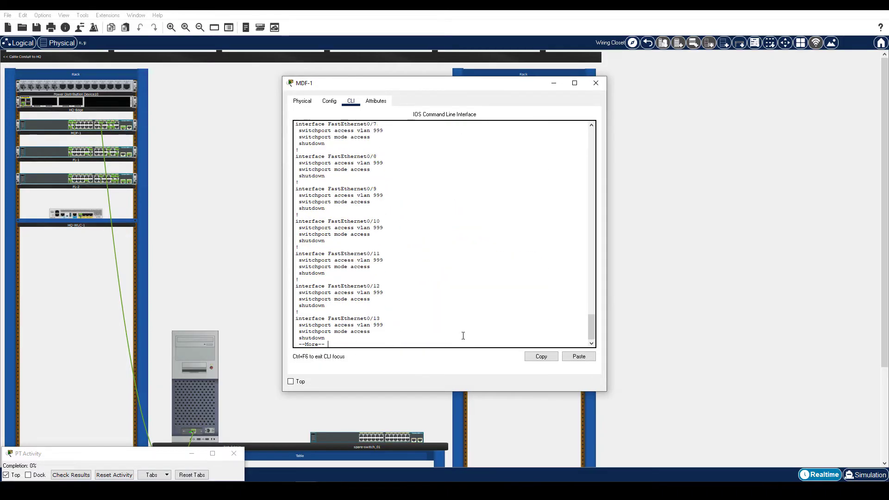
{"action": "key", "text": "space"}
{"action": "key", "text": "space"}
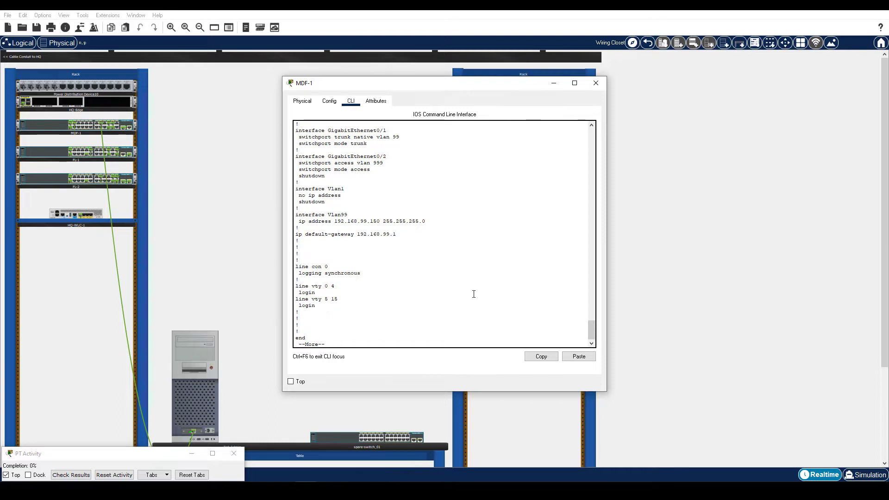
{"action": "left_click_drag", "start_coordinate": [425, 221], "coordinate": [297, 214]}
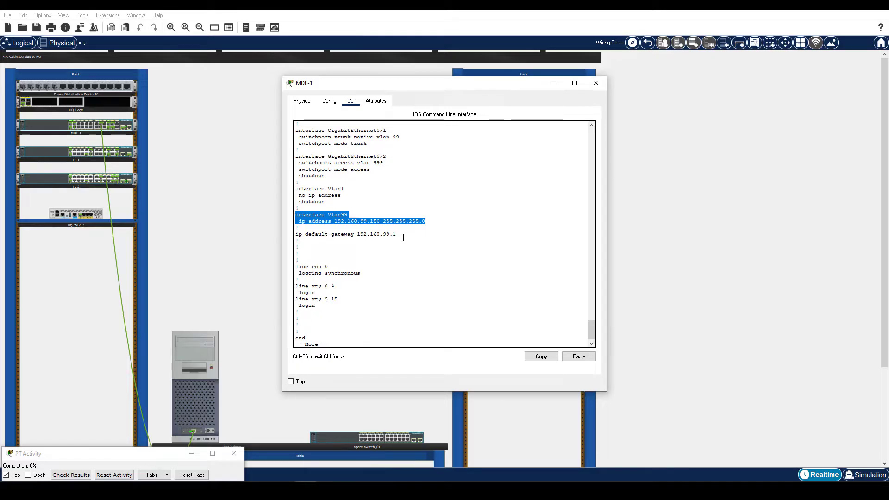
{"action": "left_click_drag", "start_coordinate": [403, 234], "coordinate": [295, 234]}
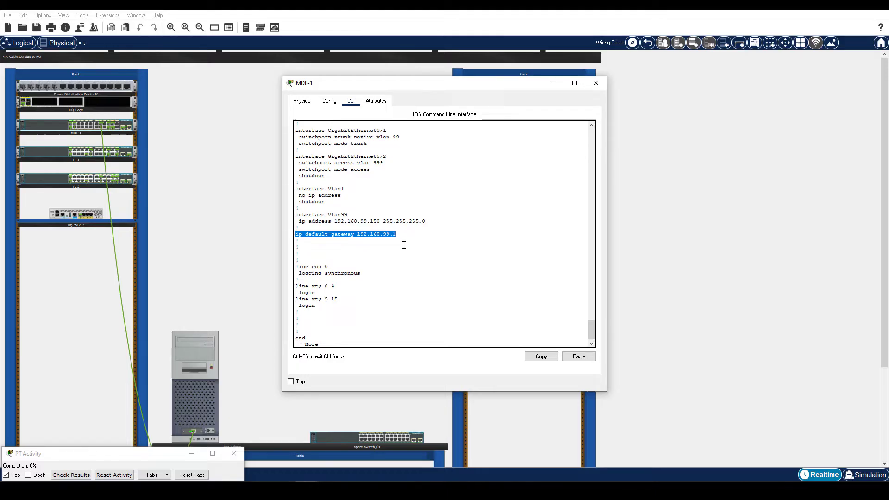
{"action": "scroll", "coordinate": [480, 248], "scroll_direction": "up", "scroll_amount": 20}
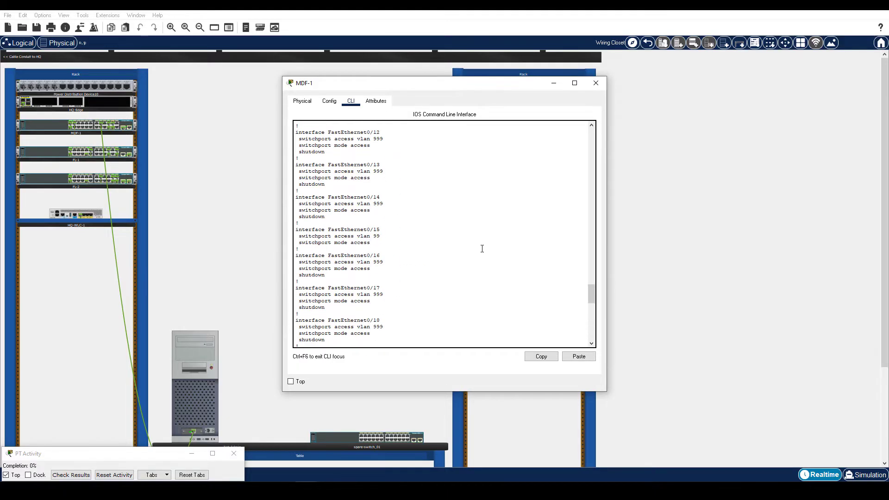
{"action": "left_click_drag", "start_coordinate": [295, 211], "coordinate": [412, 224]}
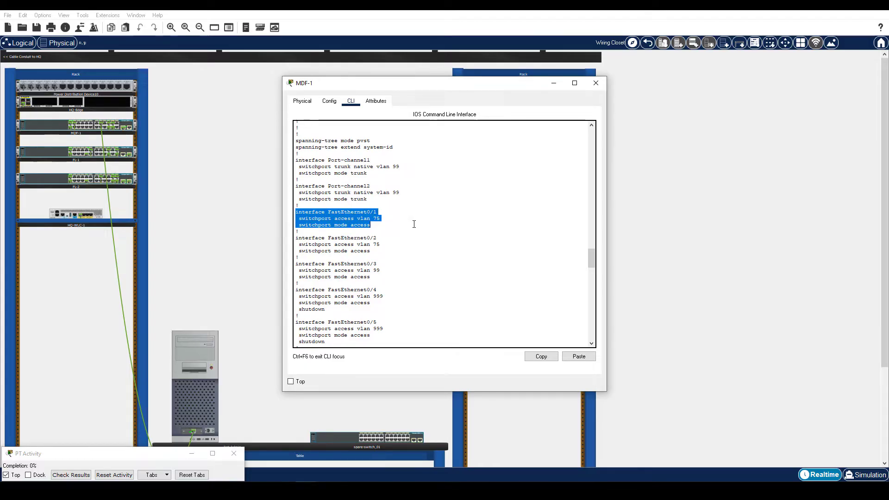
{"action": "scroll", "coordinate": [428, 231], "scroll_direction": "down", "scroll_amount": 15}
{"action": "scroll", "coordinate": [430, 235], "scroll_direction": "down", "scroll_amount": 20}
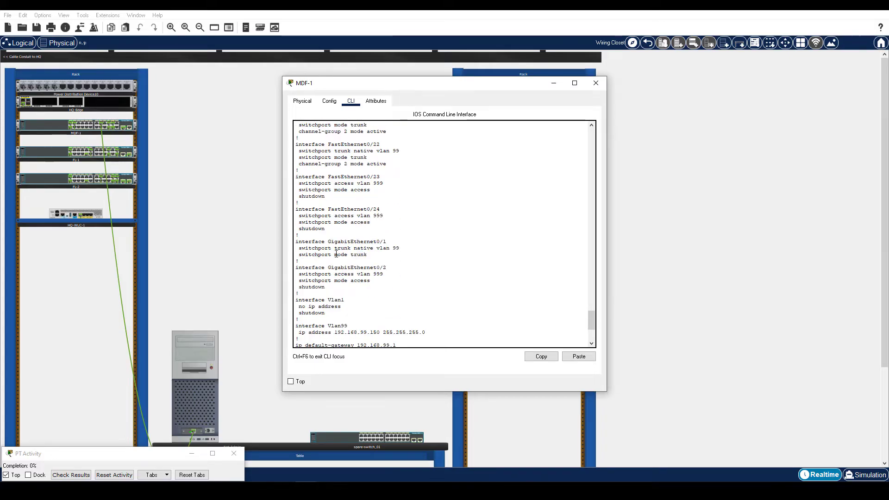
Step: Highlight the GigabitEthernet0/1 settings showing trunk mode with native VLAN 99
{"action": "left_click_drag", "start_coordinate": [295, 241], "coordinate": [367, 255]}
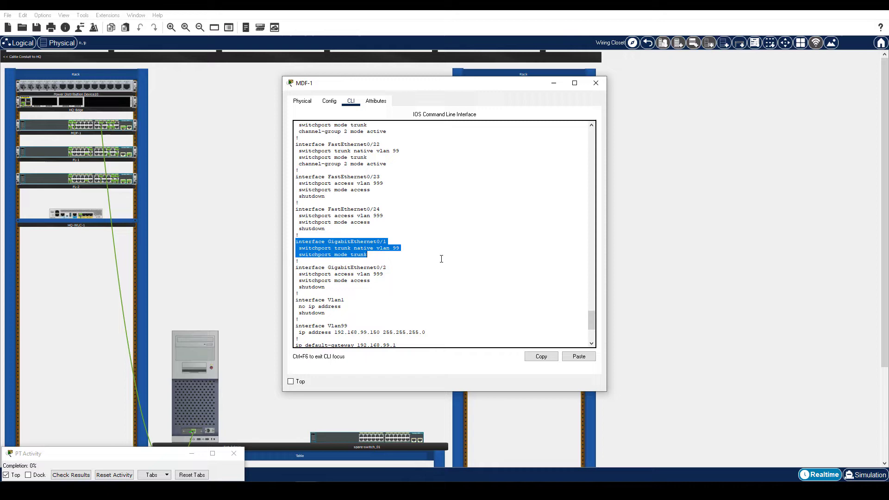
Step: Confirm with ipconfig that the FTP server's address is 192.168.75.2
{"action": "left_click", "coordinate": [634, 250]}
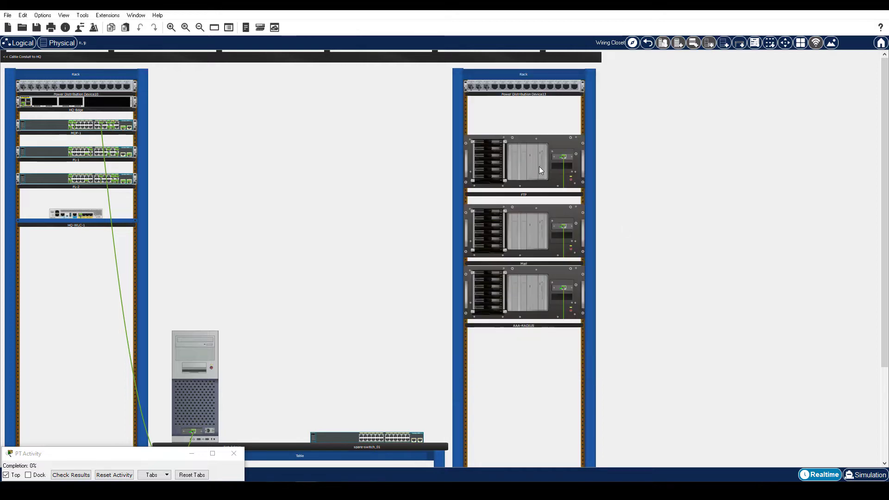
{"action": "left_click", "coordinate": [539, 165]}
{"action": "left_click", "coordinate": [387, 100]}
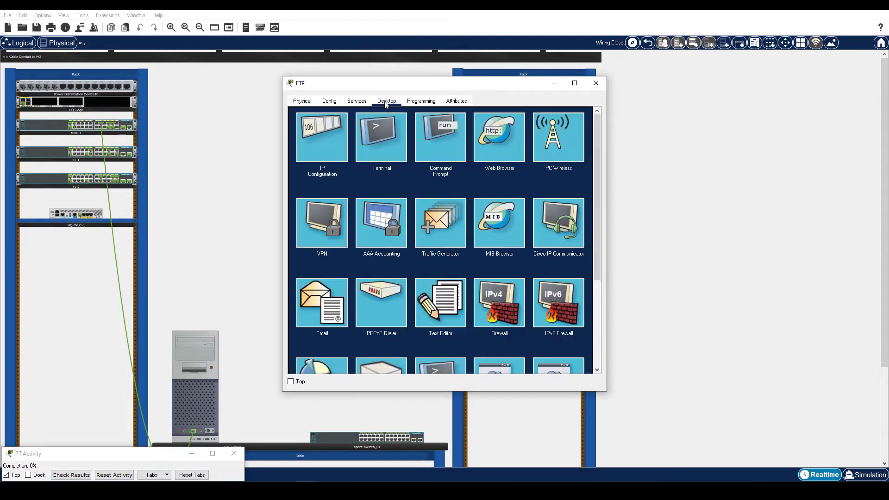
{"action": "left_click", "coordinate": [438, 136]}
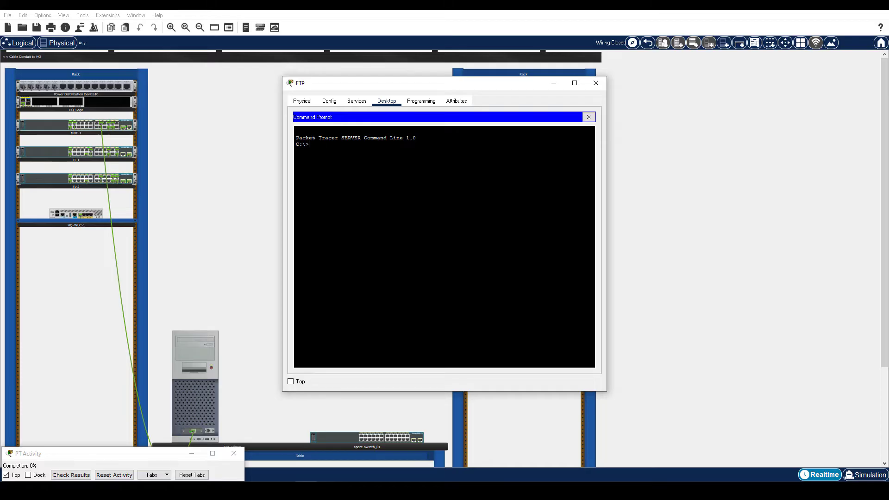
{"action": "type", "text": "ipconfig"}
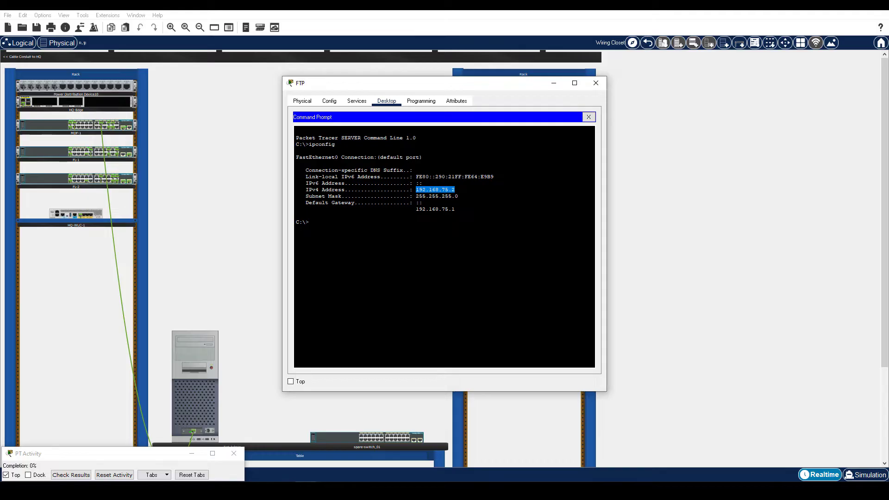
Step: Switch the FTP server's TFTP service on
{"action": "left_click", "coordinate": [356, 100]}
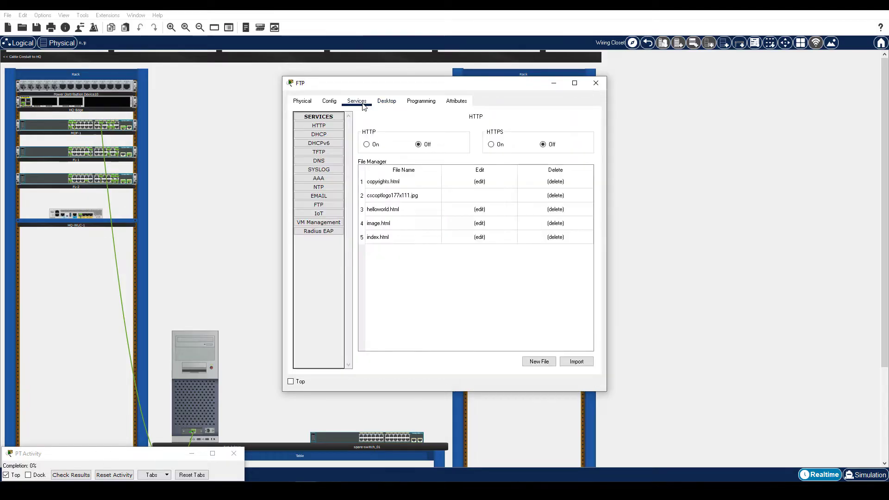
{"action": "left_click", "coordinate": [318, 152]}
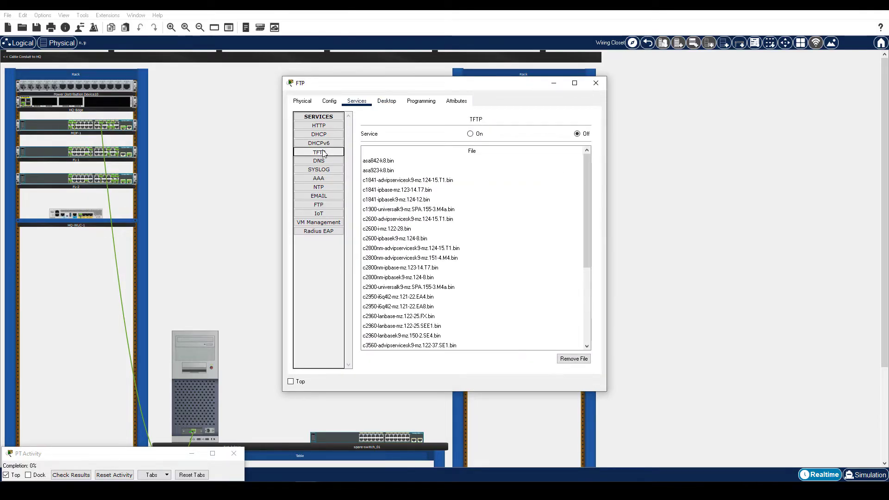
{"action": "left_click", "coordinate": [470, 134]}
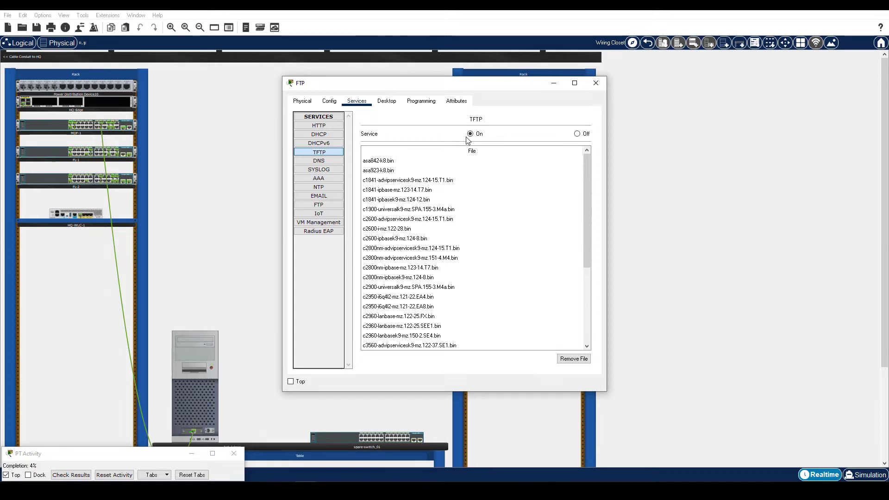
Step: From MDF-1's command line, ping the TFTP server at 192.168.75.2
{"action": "left_click", "coordinate": [57, 126]}
{"action": "left_click", "coordinate": [419, 289]}
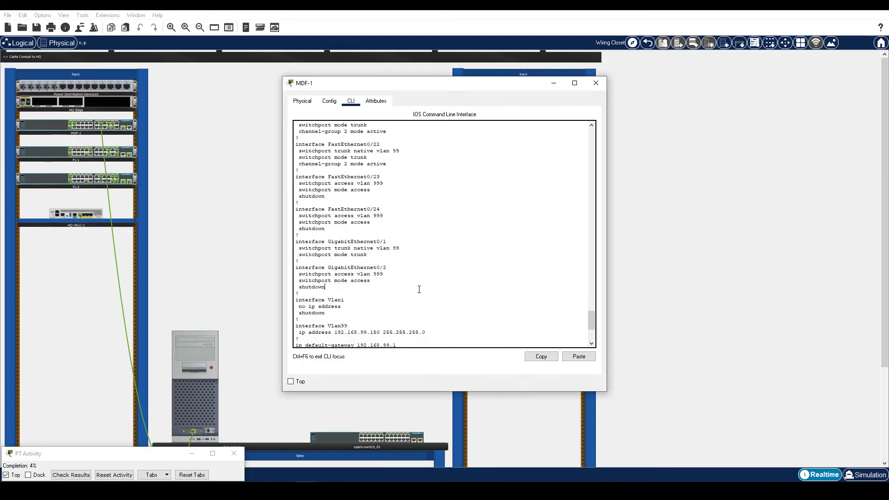
{"action": "scroll", "coordinate": [419, 289], "scroll_direction": "down", "scroll_amount": 6}
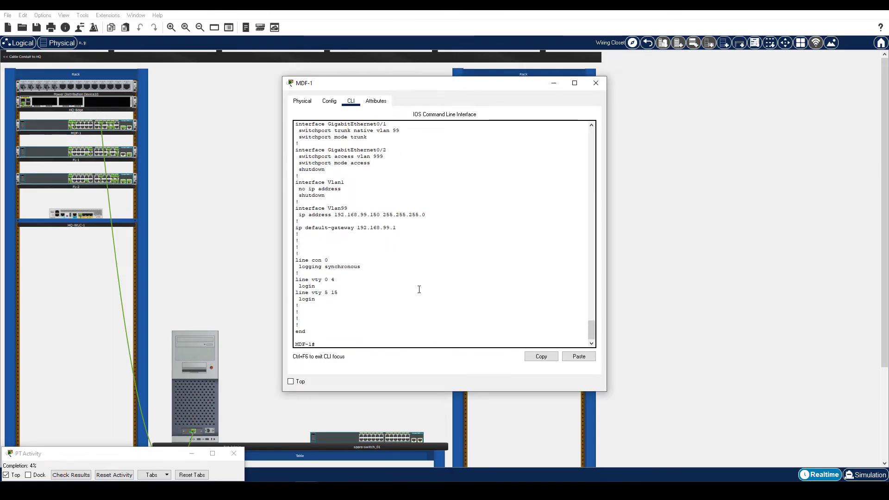
{"action": "type", "text": "ping 192.168.75.2"}
{"action": "key", "text": "Return"}
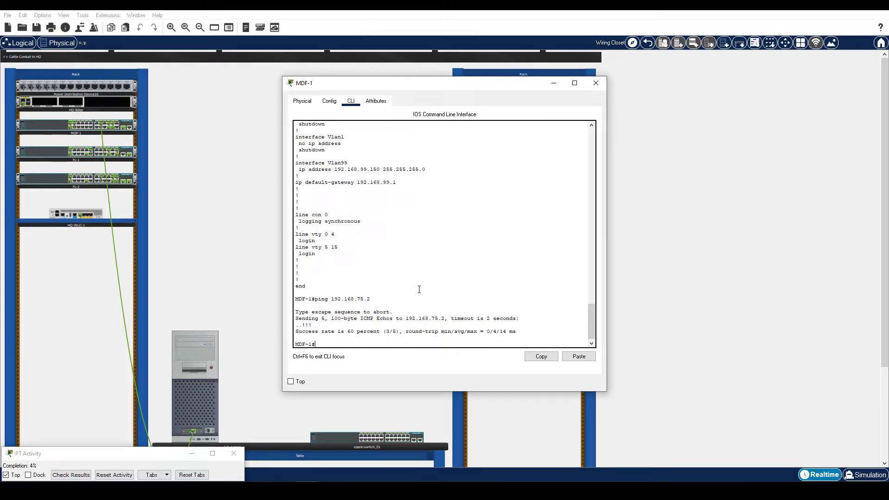
Step: Copy vlan.dat from flash to TFTP host 192.168.75.2 as MDF-1_vlan.dat
{"action": "type", "text": "copy flash tftp"}
{"action": "key", "text": "Return"}
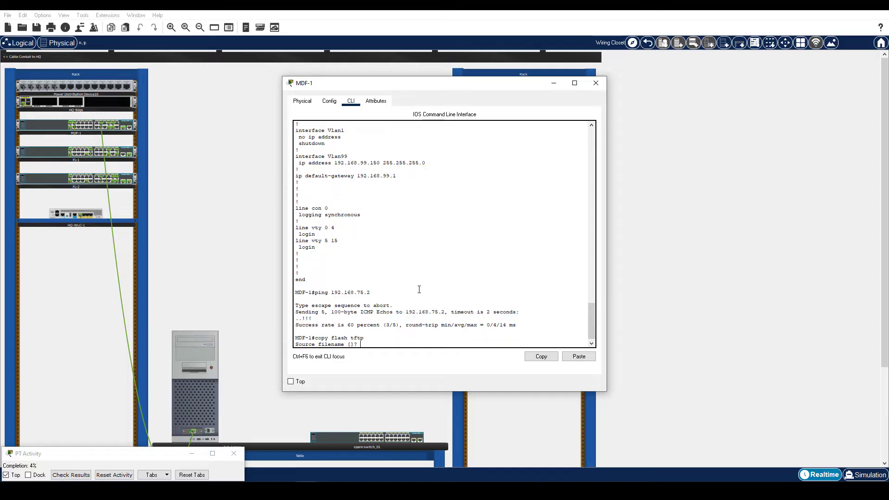
{"action": "type", "text": "vlan.dat"}
{"action": "key", "text": "Return"}
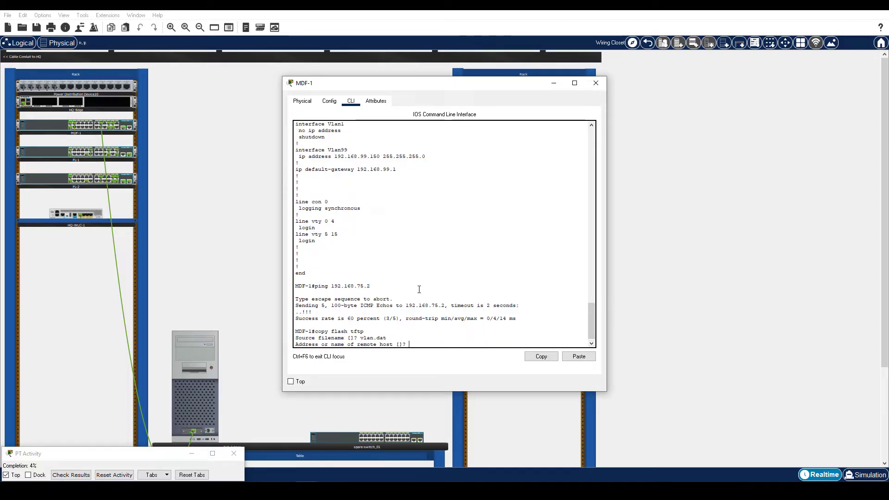
{"action": "type", "text": "192.168.75"}
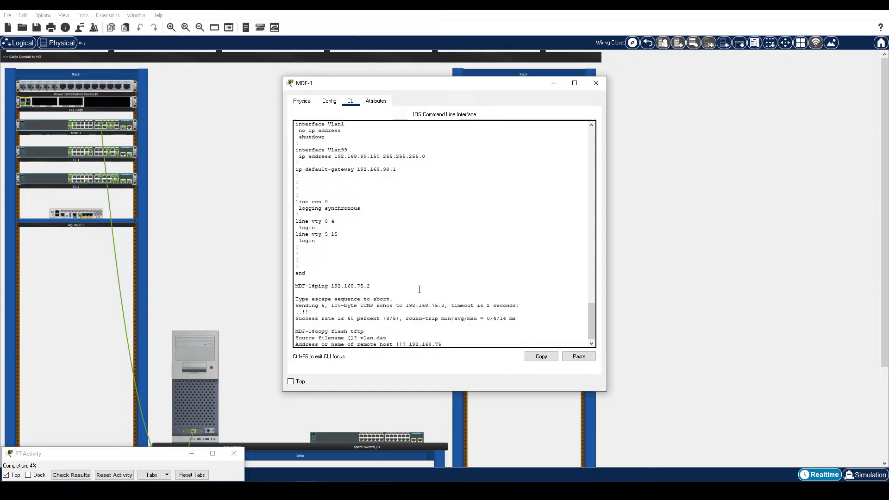
{"action": "type", "text": ".2"}
{"action": "key", "text": "Return"}
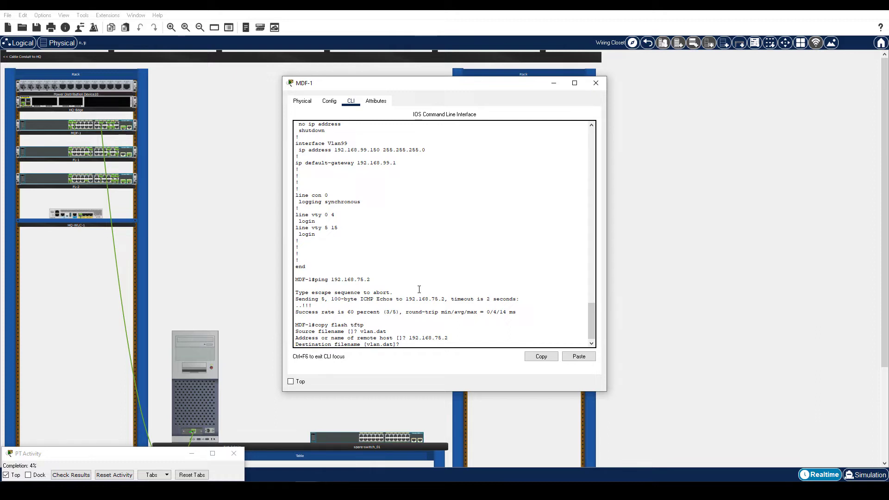
{"action": "type", "text": "MDF-1_vlan.dat"}
{"action": "key", "text": "Return"}
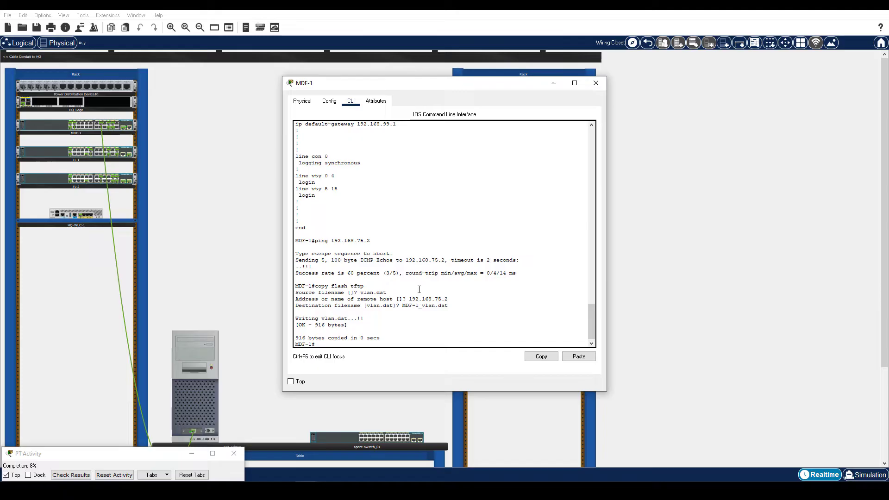
Step: Copy MDF-1's startup-config to TFTP host 192.168.75.2 as MDF-1_startup-config
{"action": "type", "text": "copy startup-config"}
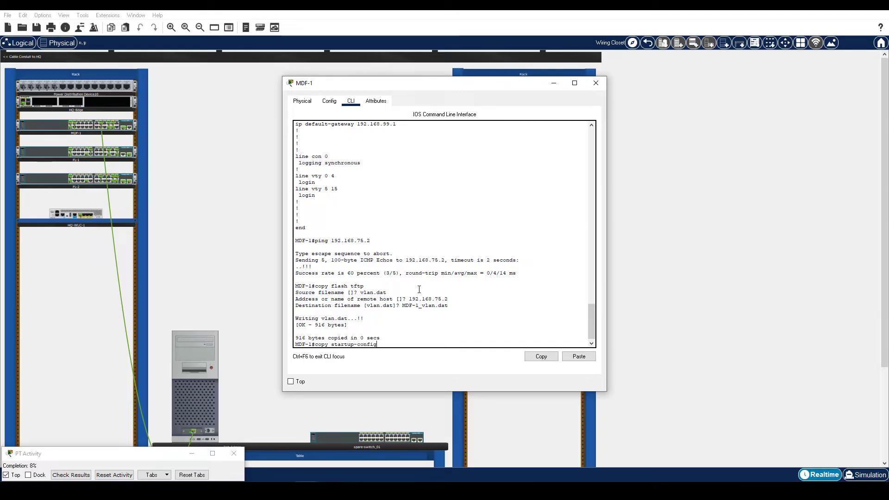
{"action": "type", "text": " tftp"}
{"action": "key", "text": "Return"}
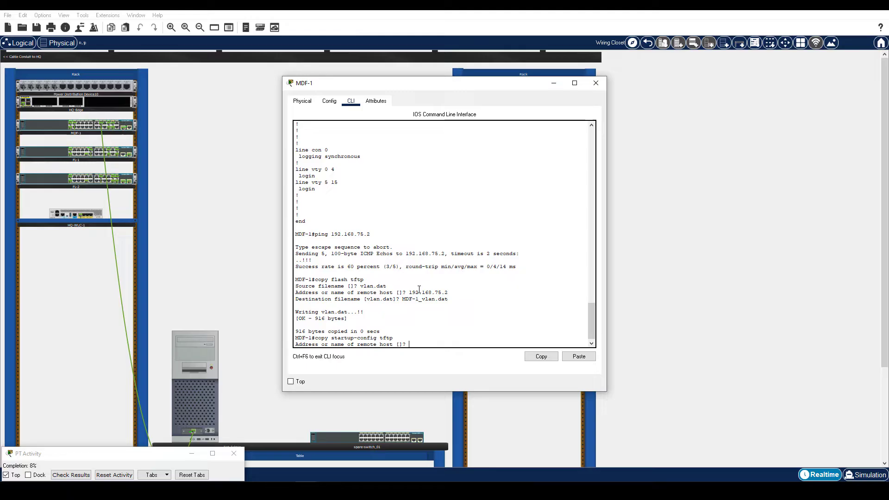
{"action": "type", "text": "192.168.75.2"}
{"action": "key", "text": "Return"}
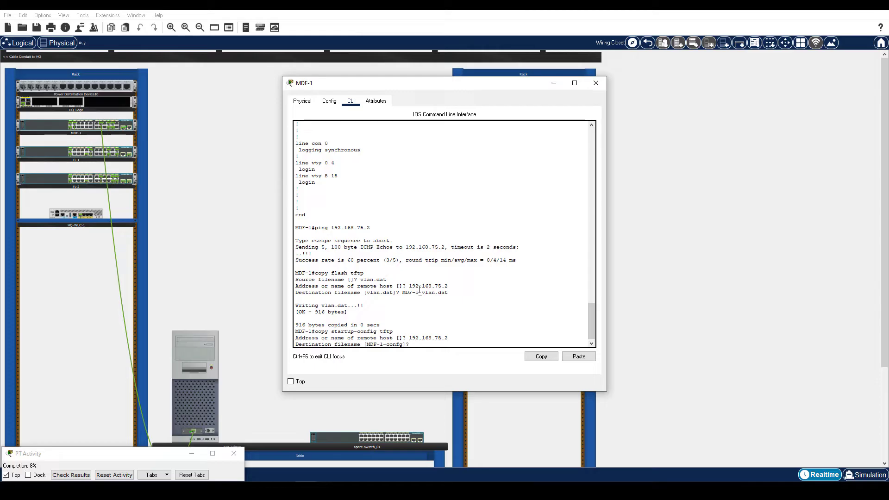
{"action": "type", "text": "MDF-1_startup-config"}
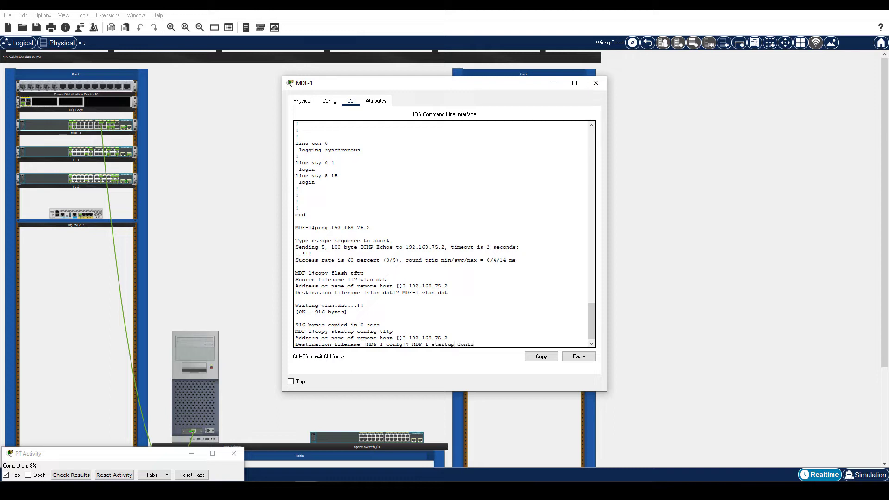
{"action": "key", "text": "Return"}
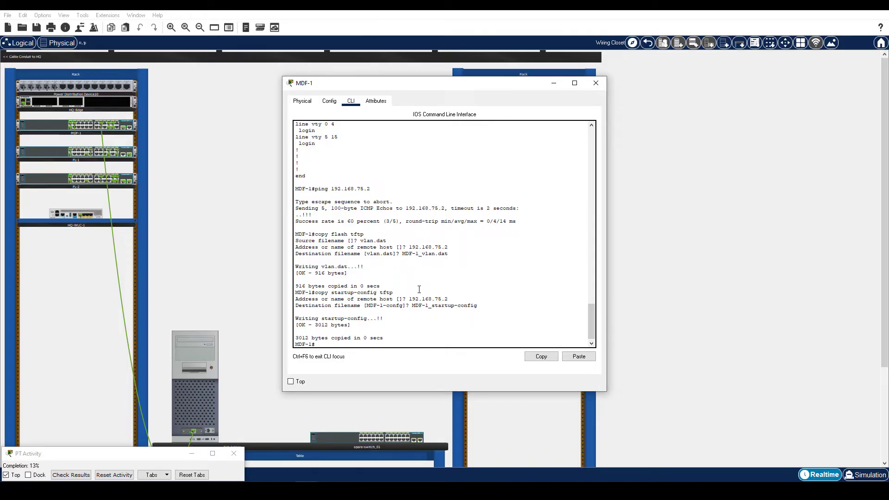
{"action": "key", "text": "alt+F4"}
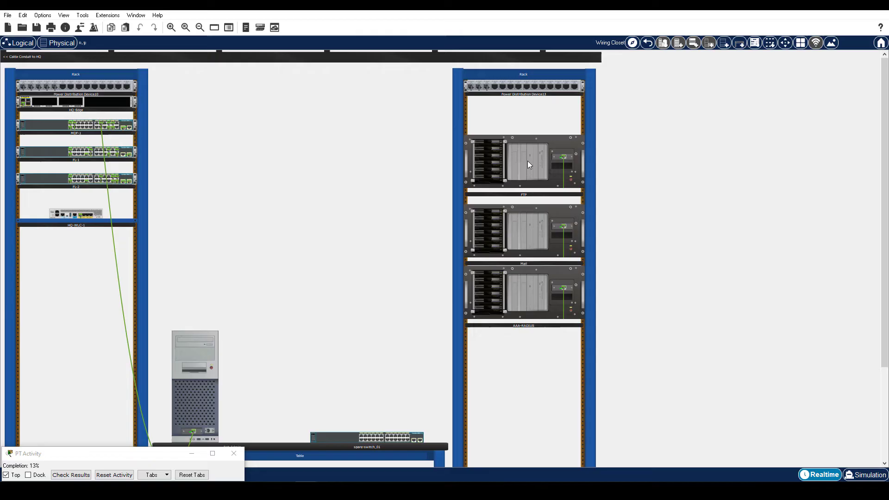
{"action": "left_click", "coordinate": [528, 161]}
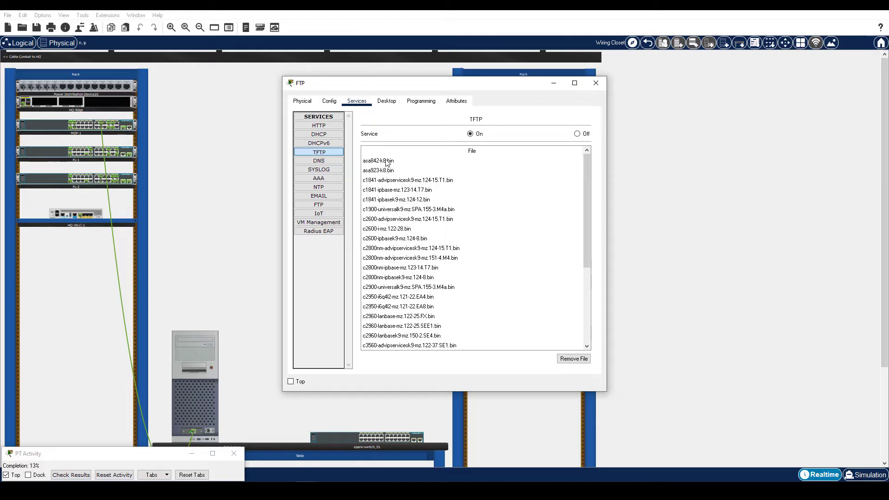
{"action": "left_click", "coordinate": [322, 160]}
{"action": "left_click", "coordinate": [324, 153]}
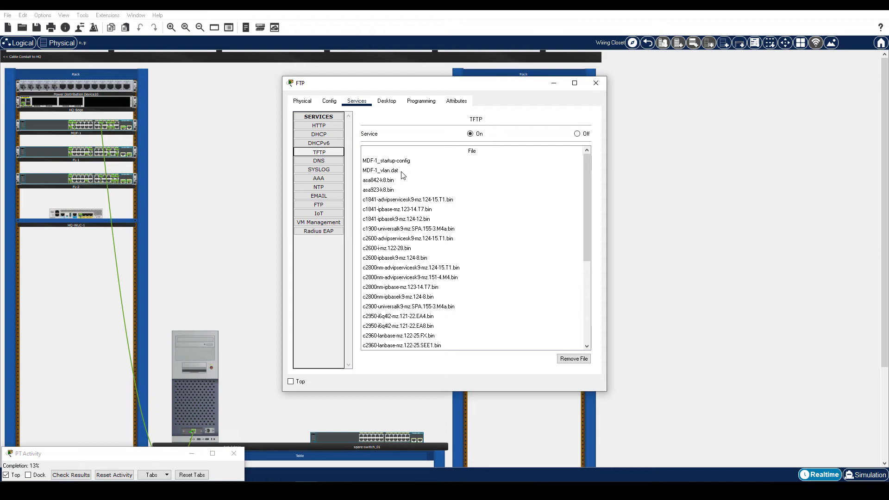
{"action": "left_click", "coordinate": [595, 83]}
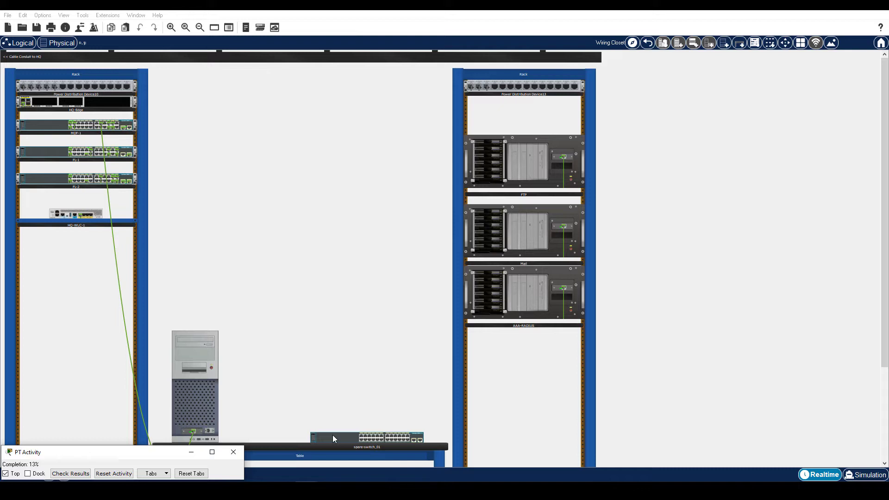
Step: Mount spare-switch_01 in the empty left-rack slot below HQ-WLC-1
{"action": "left_click_drag", "start_coordinate": [332, 434], "coordinate": [44, 253]}
{"action": "mouse_move", "coordinate": [44, 253]}
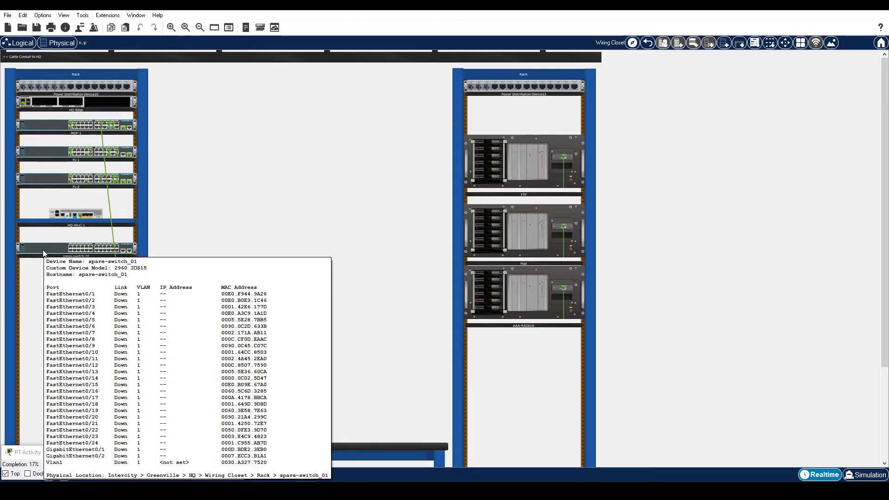
{"action": "left_click", "coordinate": [45, 254]}
Step: Shut down spare-switch_01's ports Fa0/1–23 and G0/1–2 by pasting the prepared commands
{"action": "left_click", "coordinate": [350, 101]}
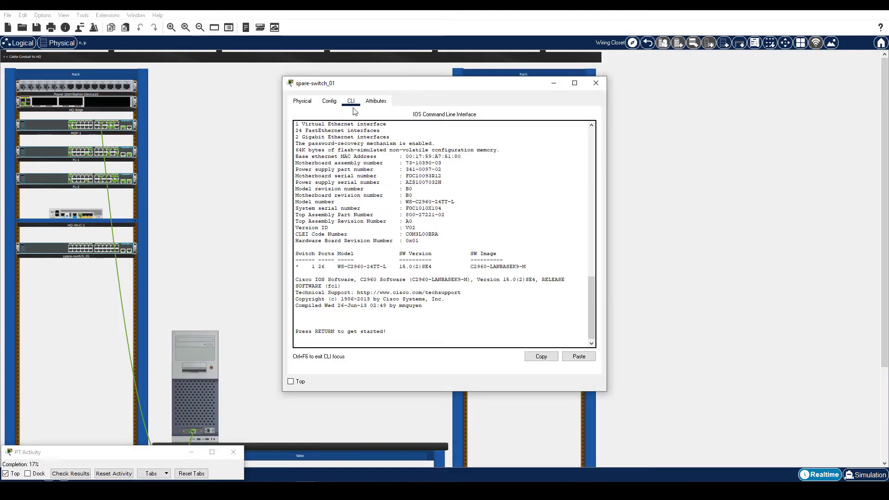
{"action": "key", "text": "Return"}
{"action": "key", "text": "alt+Tab"}
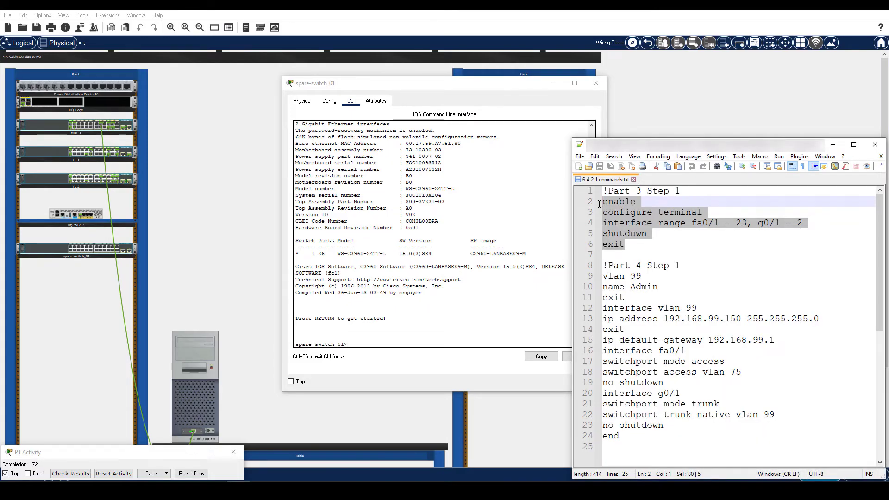
{"action": "right_click", "coordinate": [428, 342]}
{"action": "left_click", "coordinate": [438, 352]}
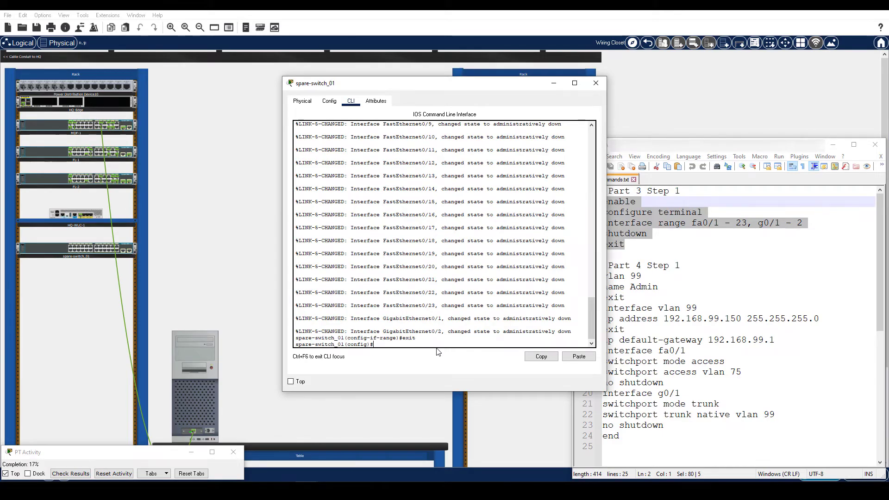
{"action": "left_click", "coordinate": [206, 240]}
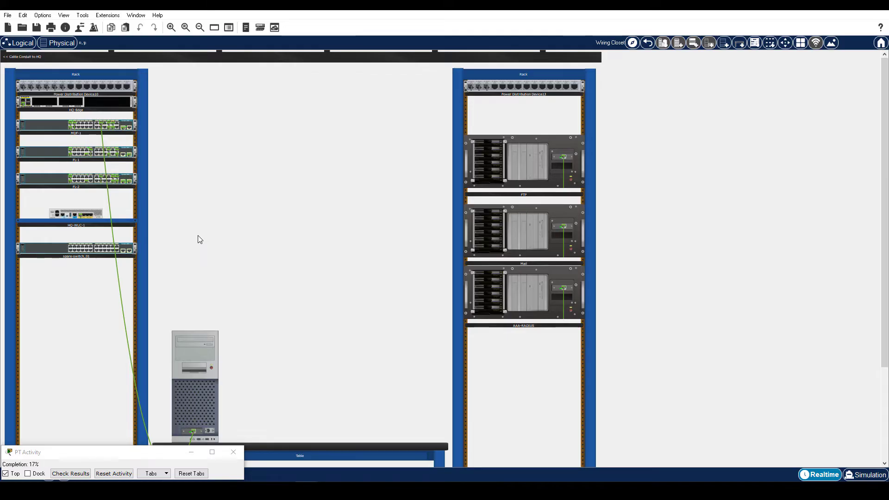
Step: Zoom in on the left rack and show the front panels of MDF-1 and spare-switch_01
{"action": "left_click", "coordinate": [171, 27]}
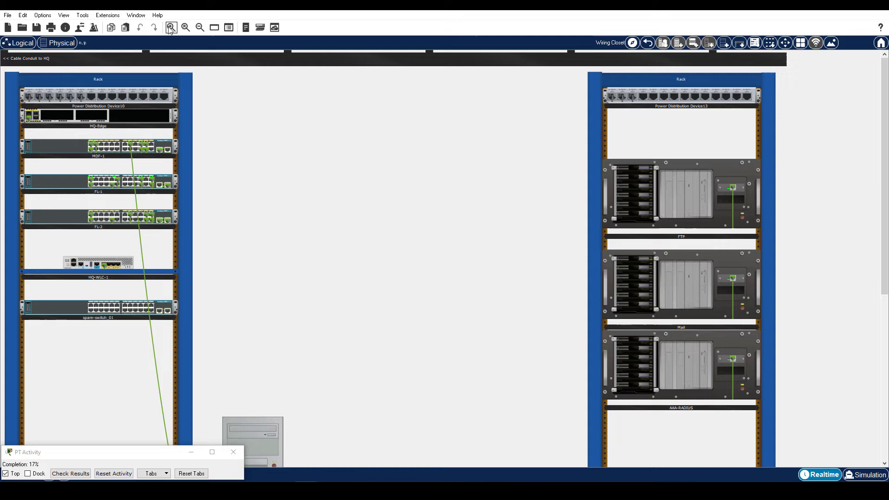
{"action": "left_click", "coordinate": [170, 28]}
{"action": "left_click", "coordinate": [171, 28]}
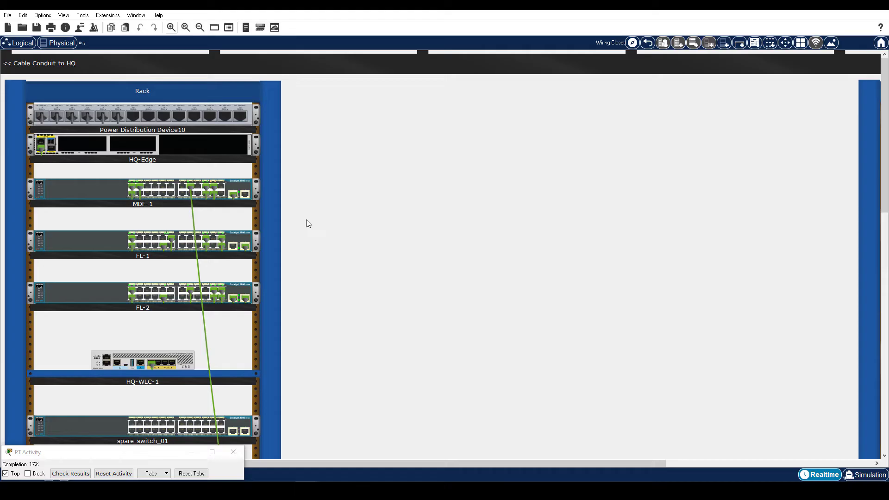
{"action": "right_click", "coordinate": [121, 188]}
{"action": "left_click", "coordinate": [132, 190]}
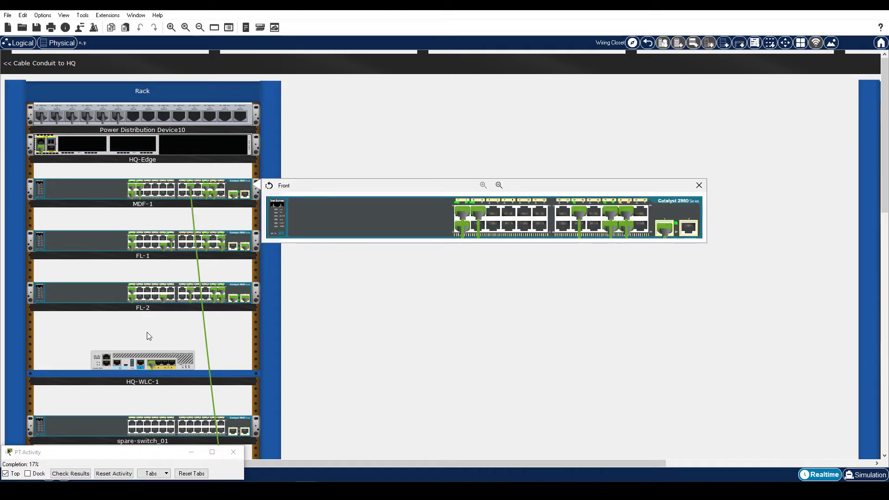
{"action": "right_click", "coordinate": [123, 428]}
{"action": "left_click", "coordinate": [132, 431]}
{"action": "scroll", "coordinate": [418, 320], "scroll_direction": "down", "scroll_amount": 1}
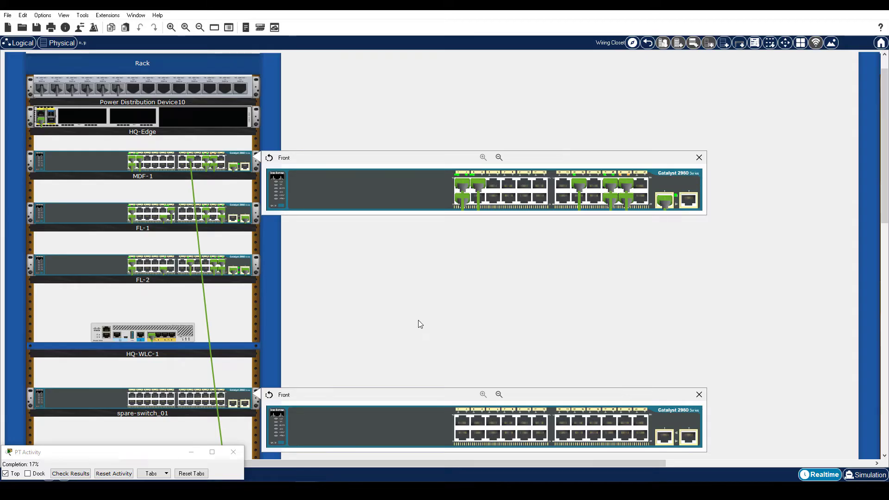
Step: Move the FTP server's cable from MDF-1 Fa0/1 to spare-switch_01 Fa0/1, then close both front panels
{"action": "left_click_drag", "start_coordinate": [465, 194], "coordinate": [462, 419]}
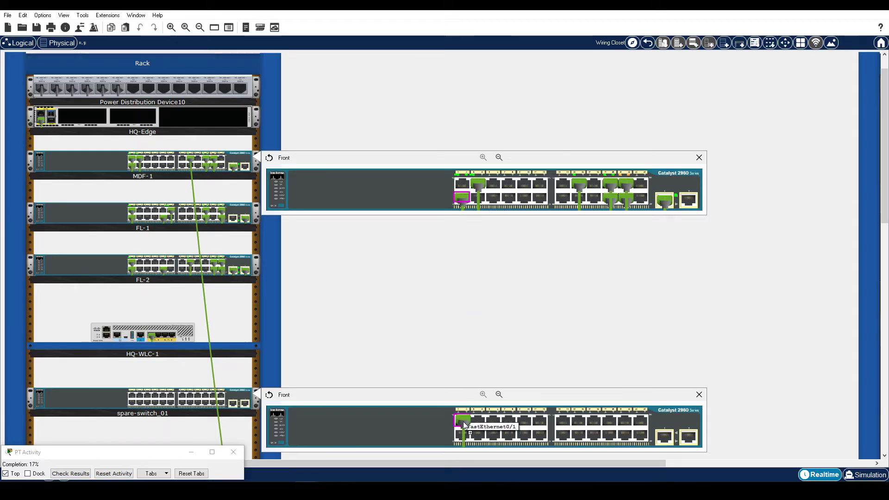
{"action": "right_click", "coordinate": [107, 158]}
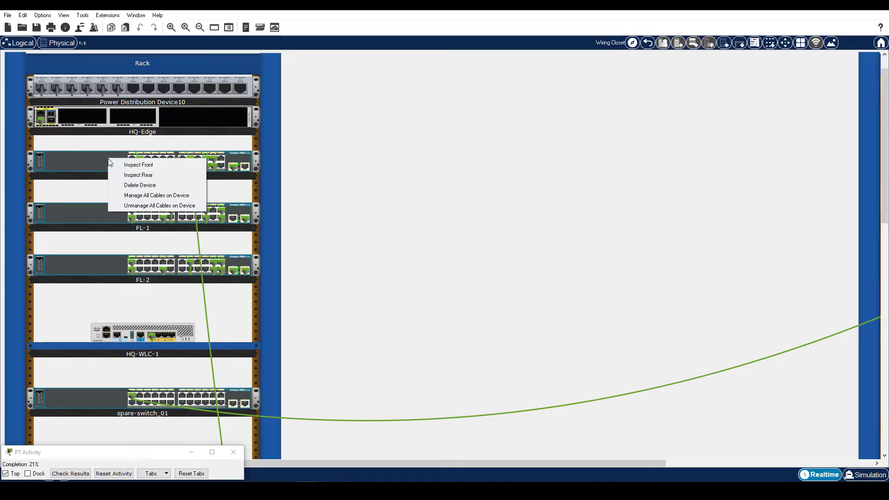
{"action": "left_click", "coordinate": [125, 165]}
{"action": "right_click", "coordinate": [99, 397]}
{"action": "left_click", "coordinate": [121, 404]}
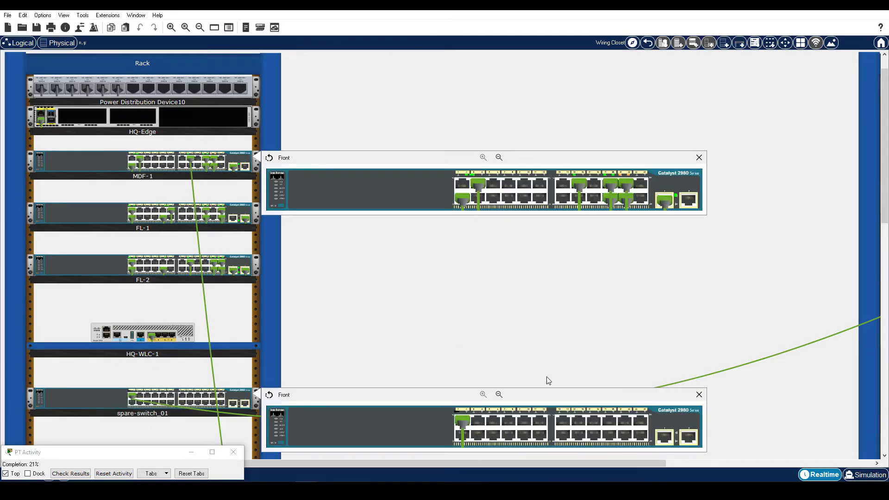
{"action": "left_click", "coordinate": [699, 394]}
{"action": "left_click", "coordinate": [699, 158]}
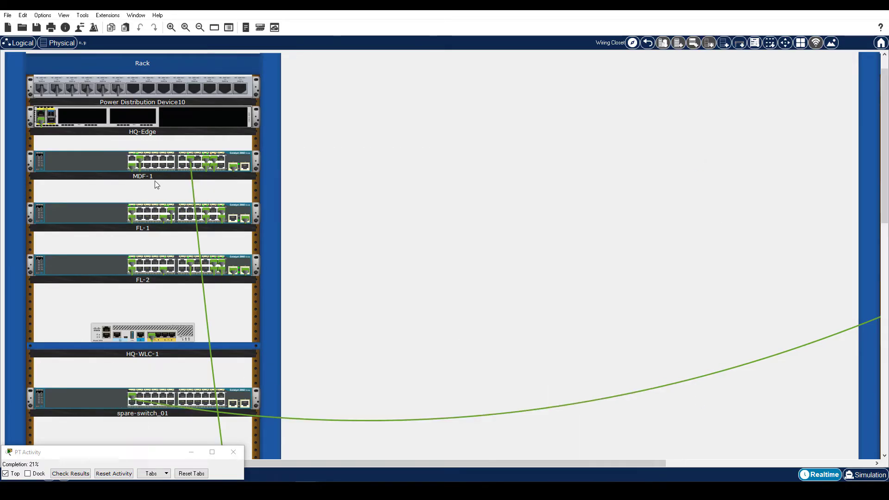
Step: Move the Mail cable, the other remaining cables and the gigabit uplink from MDF-1 to spare-switch_01
{"action": "left_click", "coordinate": [171, 28]}
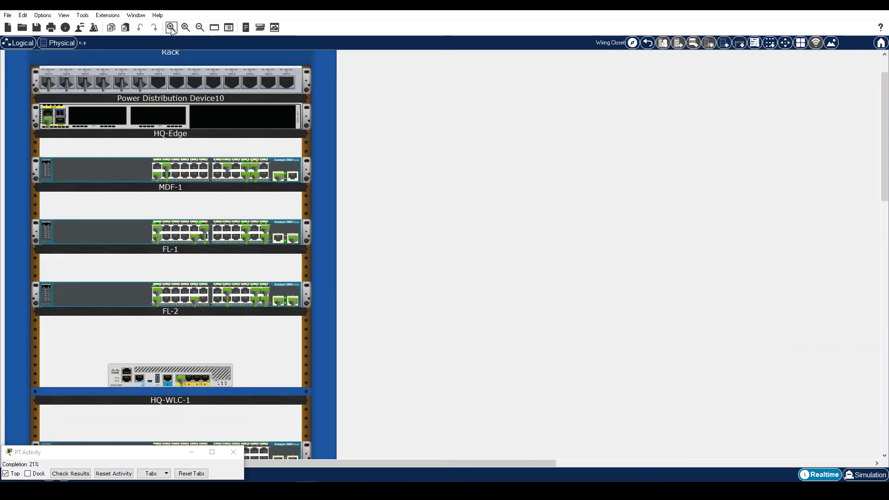
{"action": "scroll", "coordinate": [288, 186], "scroll_direction": "down", "scroll_amount": 2}
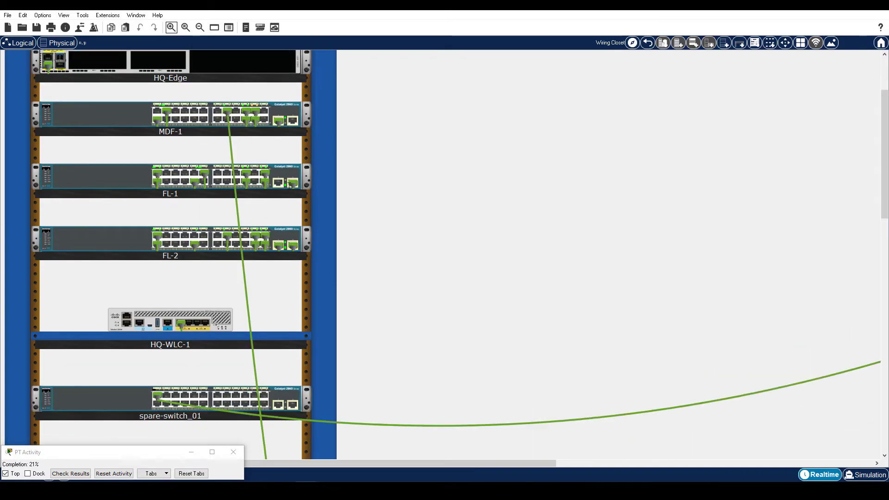
{"action": "mouse_move", "coordinate": [161, 122]}
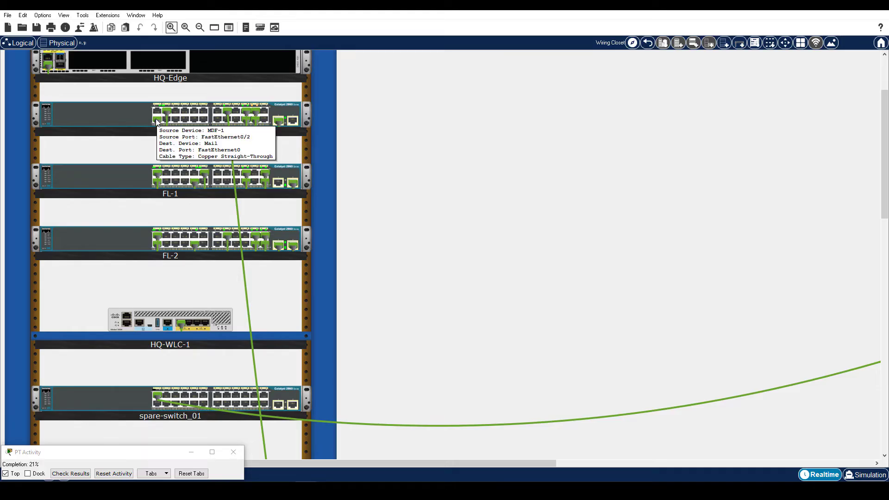
{"action": "left_click_drag", "start_coordinate": [155, 118], "coordinate": [166, 397]}
{"action": "left_click_drag", "start_coordinate": [228, 111], "coordinate": [247, 397]}
{"action": "left_click_drag", "start_coordinate": [257, 113], "coordinate": [256, 397]}
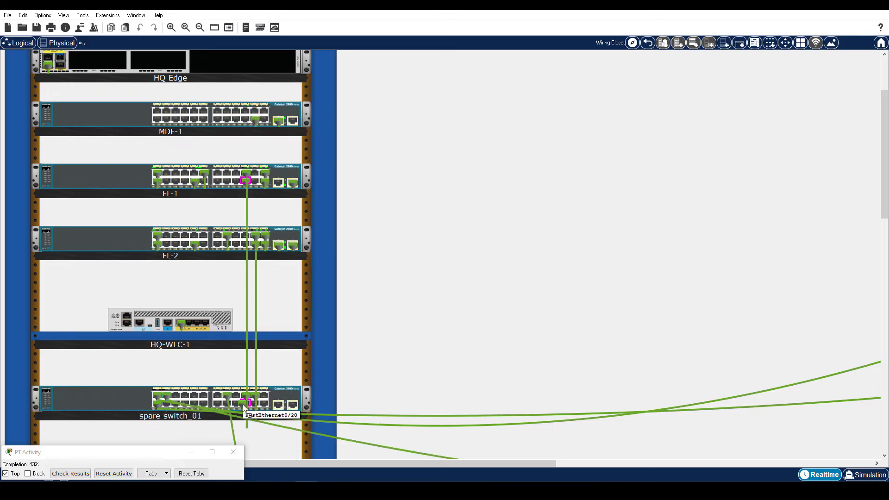
{"action": "left_click_drag", "start_coordinate": [279, 122], "coordinate": [279, 405]}
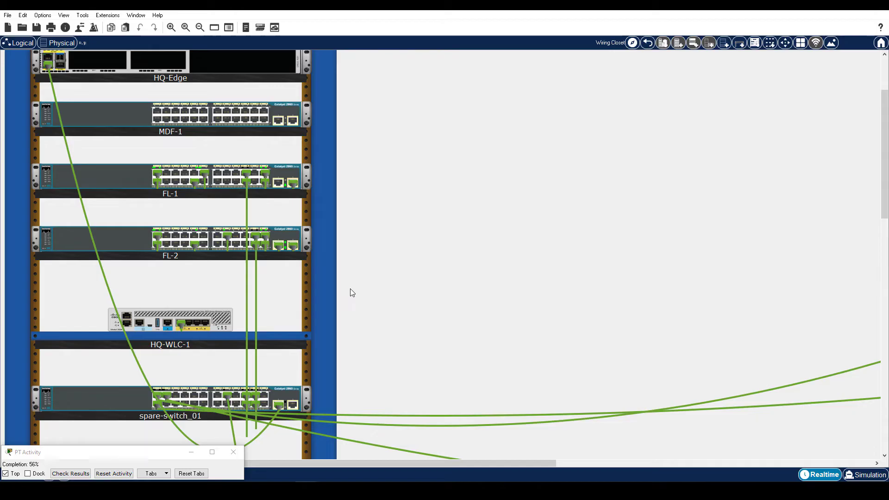
{"action": "scroll", "coordinate": [137, 374], "scroll_direction": "down", "scroll_amount": 1}
{"action": "right_click", "coordinate": [113, 360]}
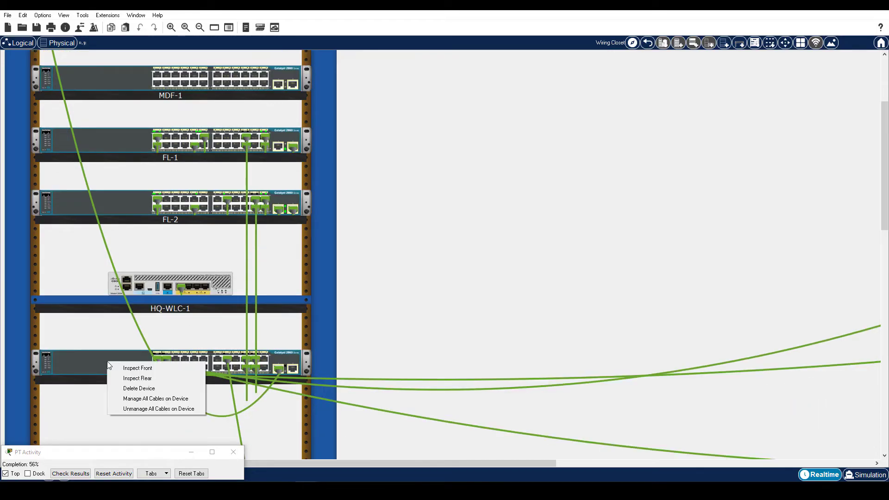
{"action": "left_click", "coordinate": [127, 365]}
{"action": "scroll", "coordinate": [388, 326], "scroll_direction": "down", "scroll_amount": 3}
{"action": "scroll", "coordinate": [401, 322], "scroll_direction": "down", "scroll_amount": 2}
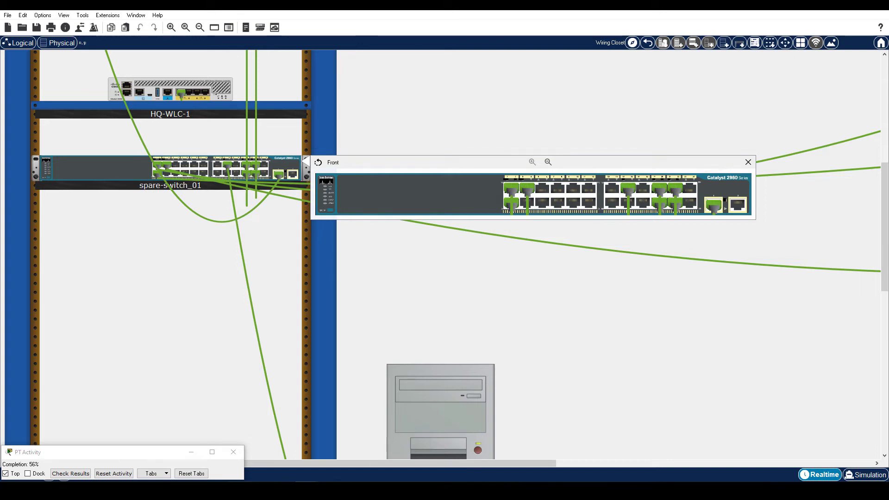
{"action": "key", "text": "alt+Tab"}
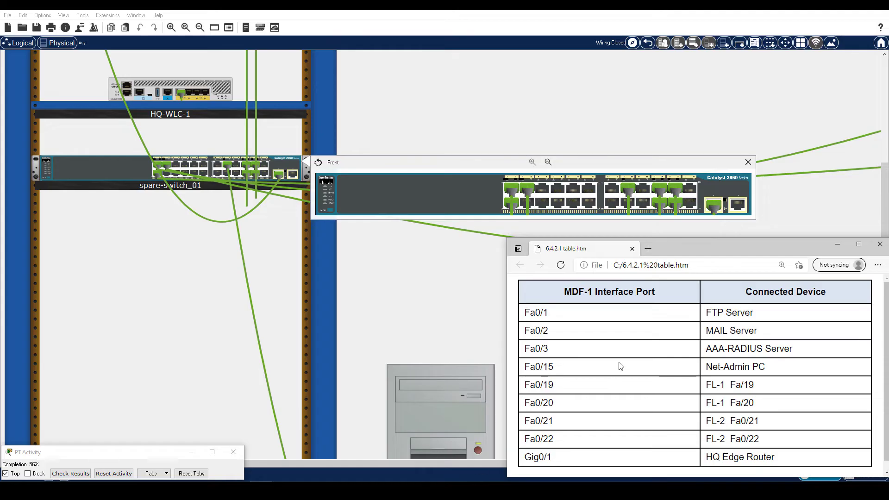
{"action": "left_click", "coordinate": [509, 188]}
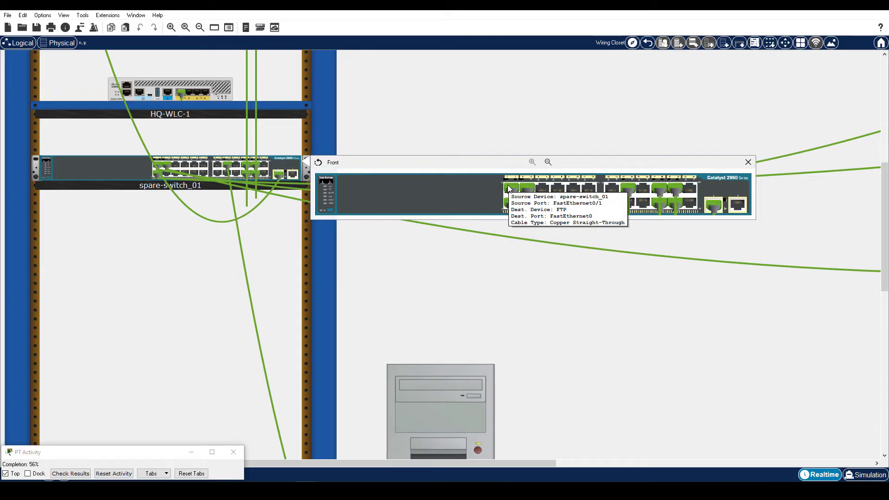
{"action": "mouse_move", "coordinate": [528, 186]}
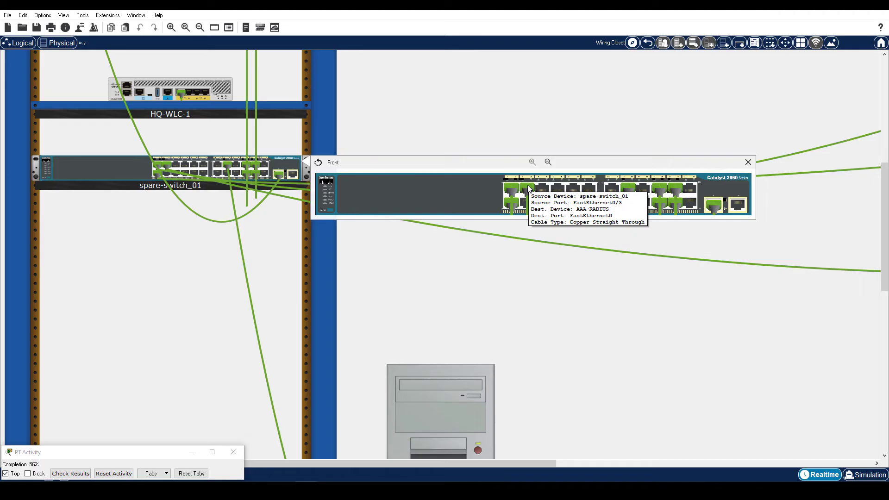
{"action": "mouse_move", "coordinate": [507, 205]}
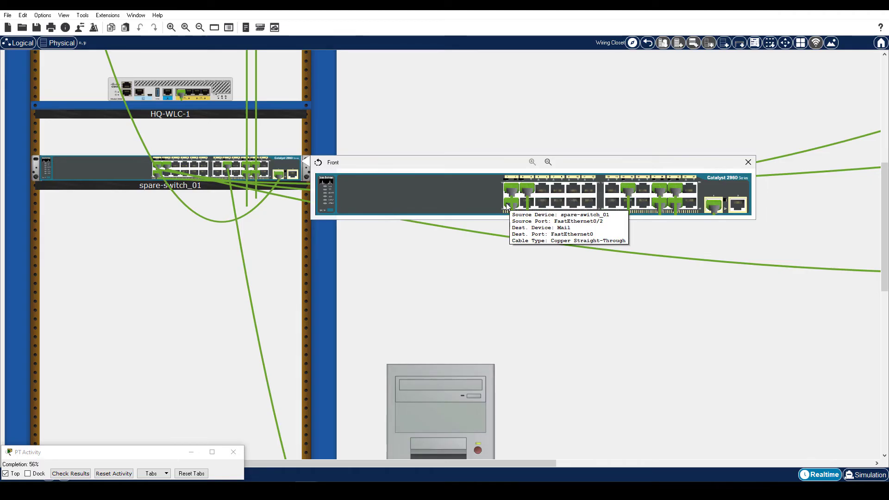
{"action": "mouse_move", "coordinate": [629, 188]}
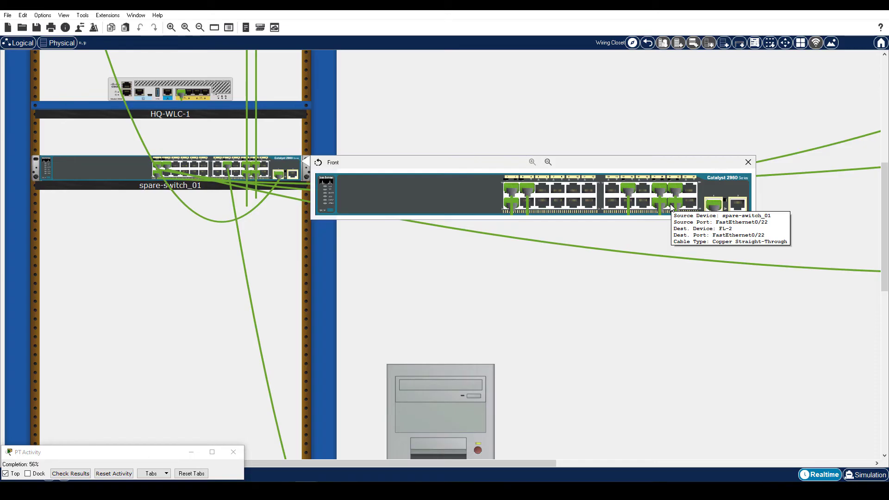
{"action": "mouse_move", "coordinate": [715, 205]}
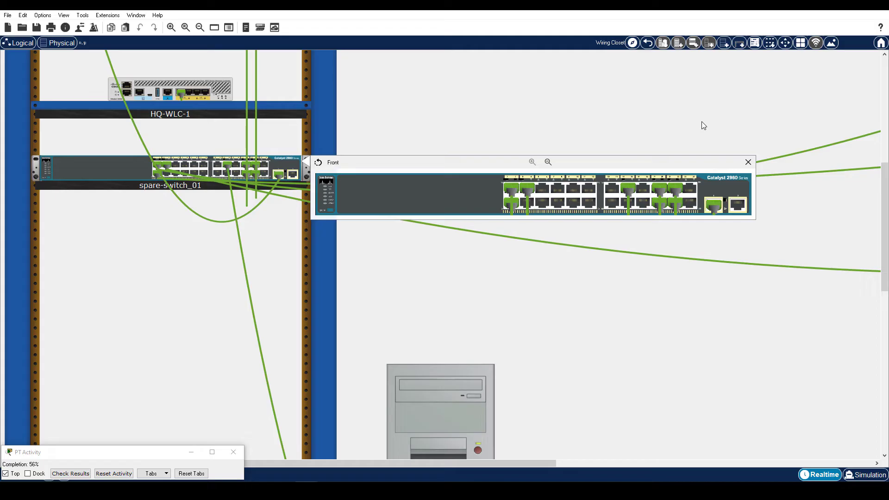
{"action": "left_click", "coordinate": [748, 162]}
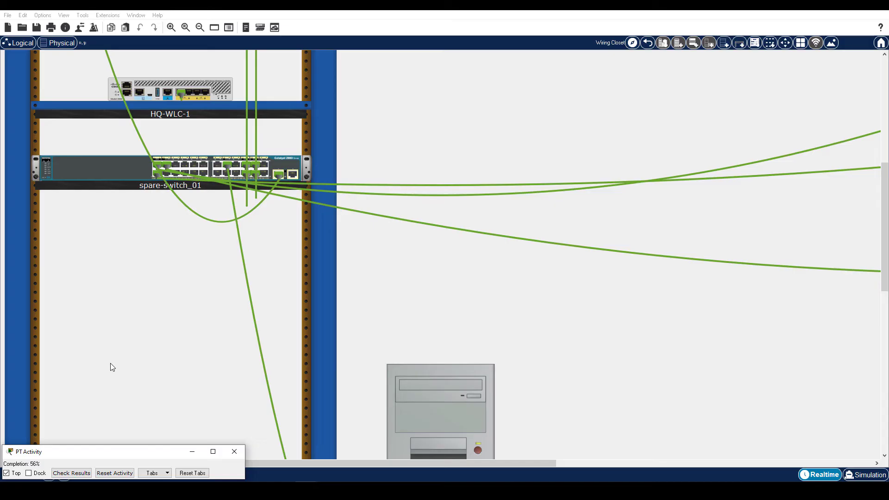
Step: Tidy the rack with Manage All Cables on Rack, reset zoom, and place MDF-1 on the Net-Admin table
{"action": "right_click", "coordinate": [330, 289]}
{"action": "left_click", "coordinate": [345, 304]}
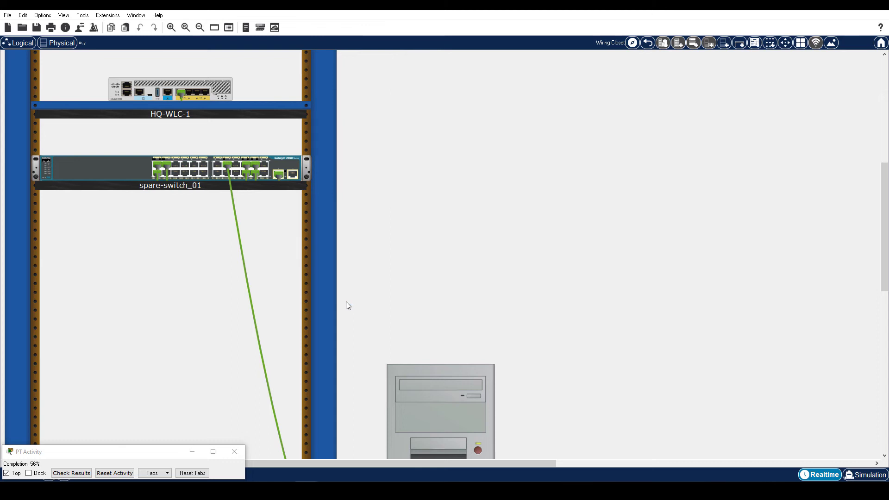
{"action": "left_click", "coordinate": [185, 28]}
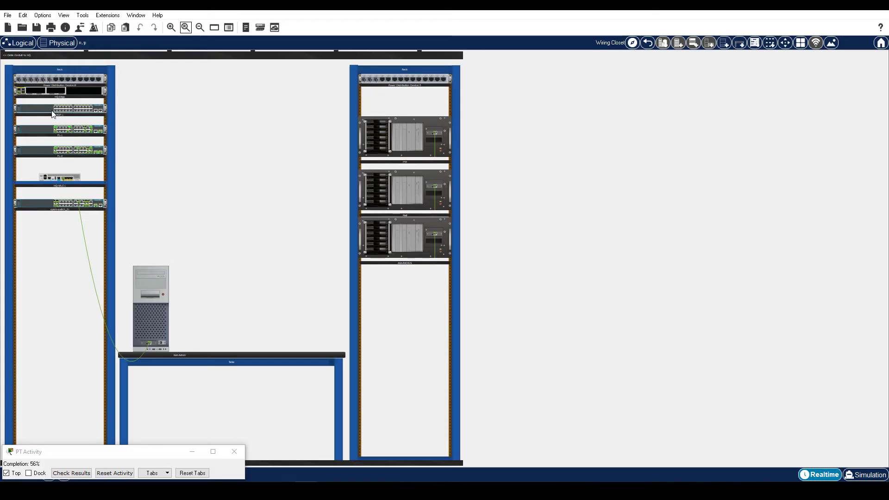
{"action": "left_click_drag", "start_coordinate": [47, 112], "coordinate": [273, 340]}
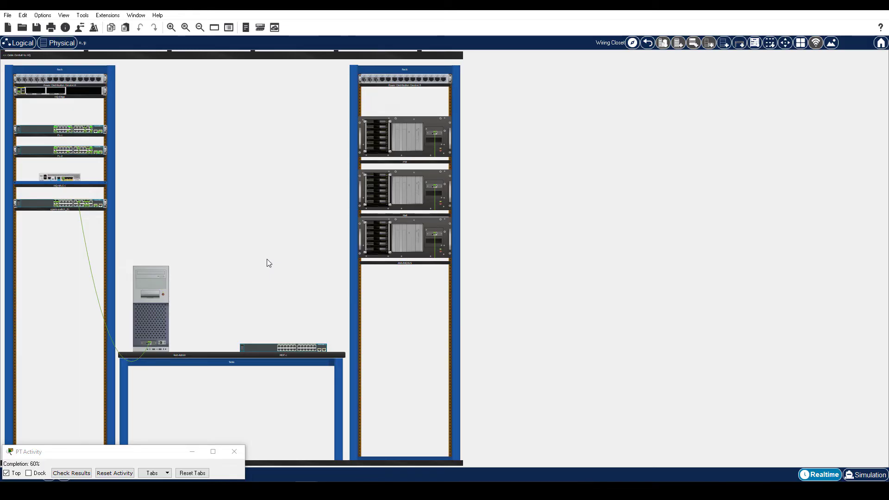
Step: Bring up 6.4.2.1 commands.txt in Notepad++ for the Part 4 Step 1 VLAN 99 commands
{"action": "key", "text": "alt+Tab"}
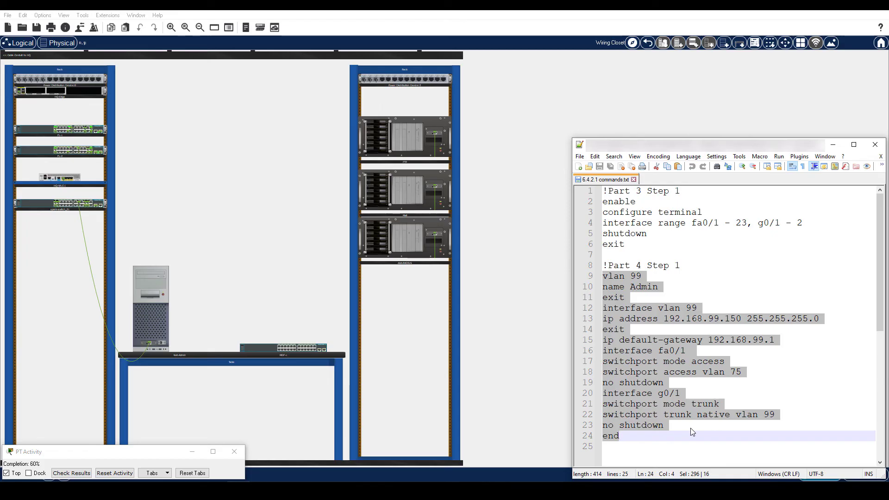
Step: Paste the VLAN 99, Fa0/1 access and G0/1 trunk commands into spare-switch_01, then ping 192.168.75.2
{"action": "left_click", "coordinate": [45, 207]}
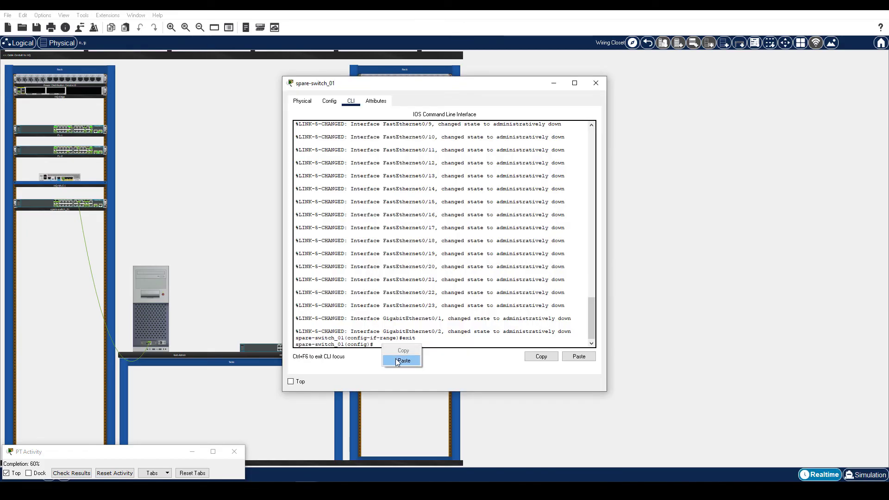
{"action": "type", "text": "vlan 99 name Admin exit interface vlan 99 ip address 192.168.99.150 255.255.255.0 exit ip default-gateway 192.168.99.1 interface fa0/1 switchport mode access switchport access vlan 75 no shutdown  interface g0/1 switchport mode trunk switchport trunk native vlan 99 no shutdown  end"}
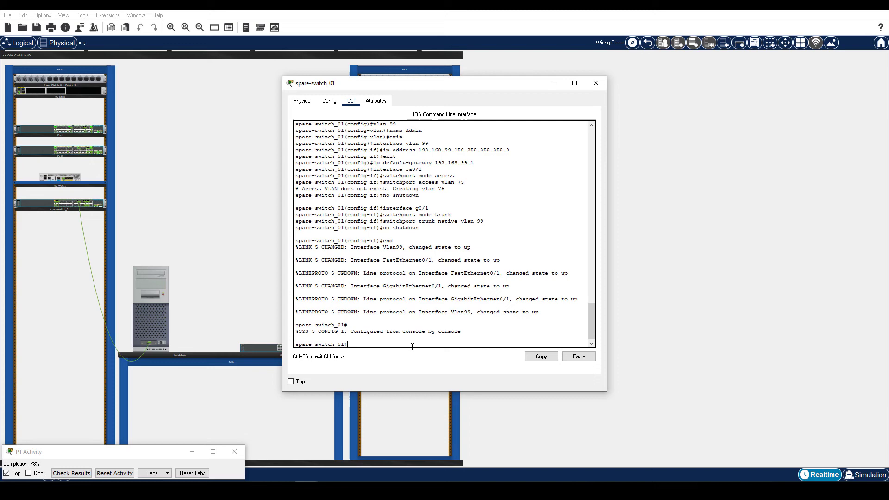
{"action": "type", "text": "ping 192.168.75.2"}
{"action": "key", "text": "Return"}
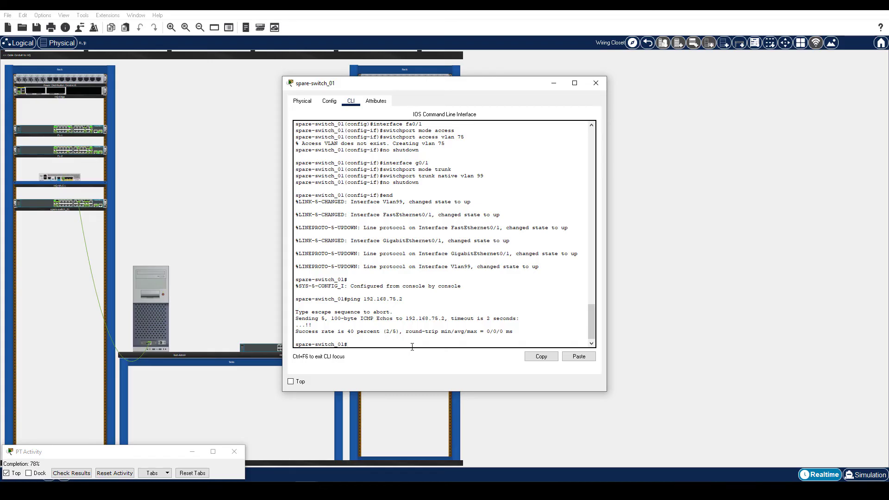
Step: Copy MDF-1_vlan.dat from TFTP 192.168.75.2 to flash as vlan.dat, overwriting it, and verify with dir flash
{"action": "type", "text": "copy tftp flash"}
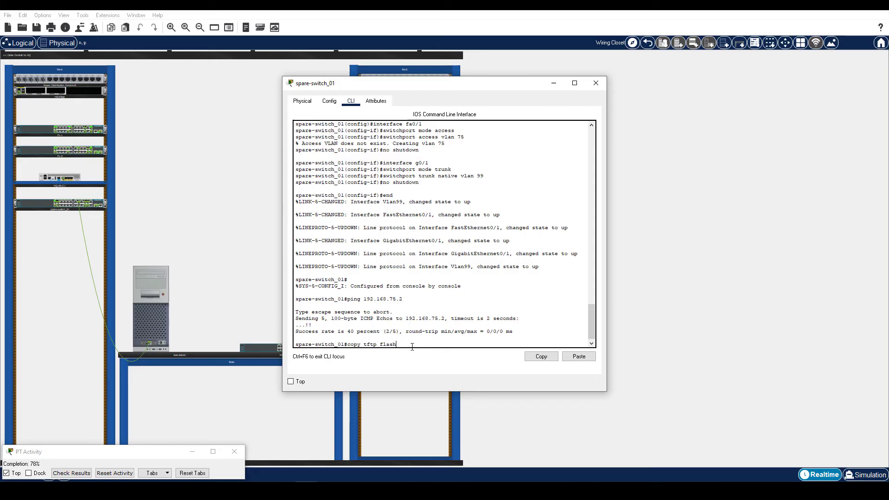
{"action": "key", "text": "Return"}
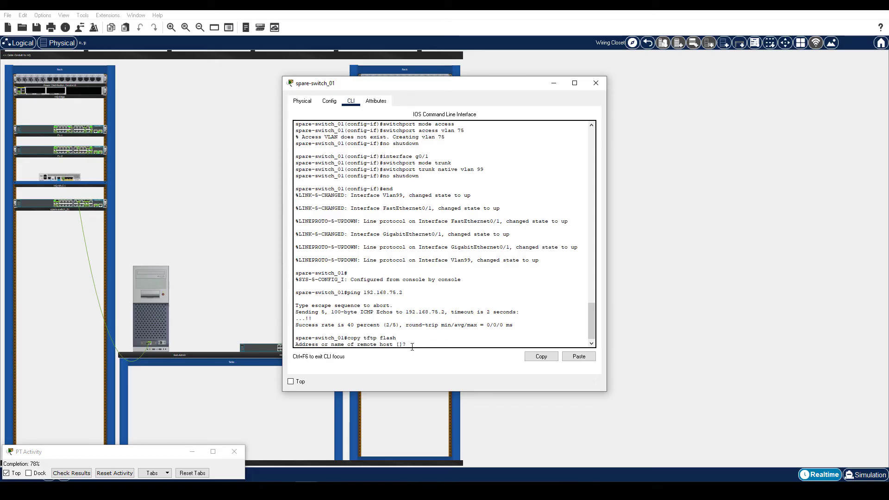
{"action": "type", "text": "192.168.75.2"}
{"action": "key", "text": "Return"}
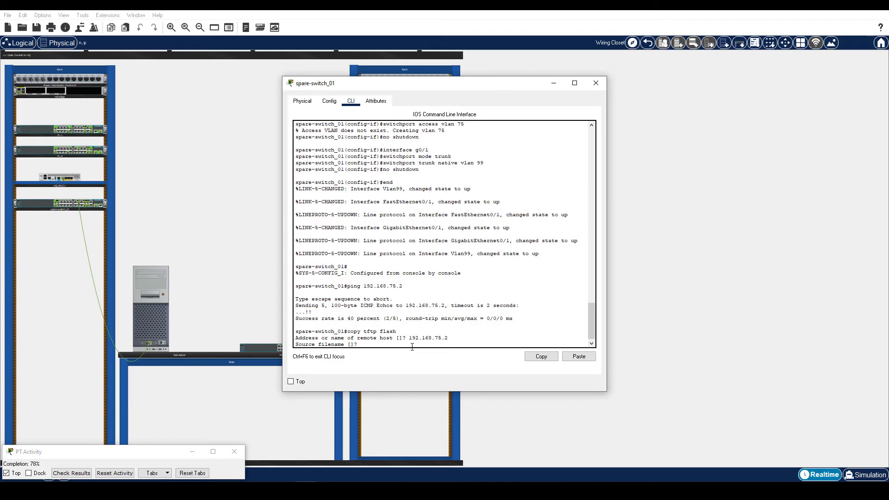
{"action": "type", "text": "MDF-1_vlan.dat"}
{"action": "key", "text": "Return"}
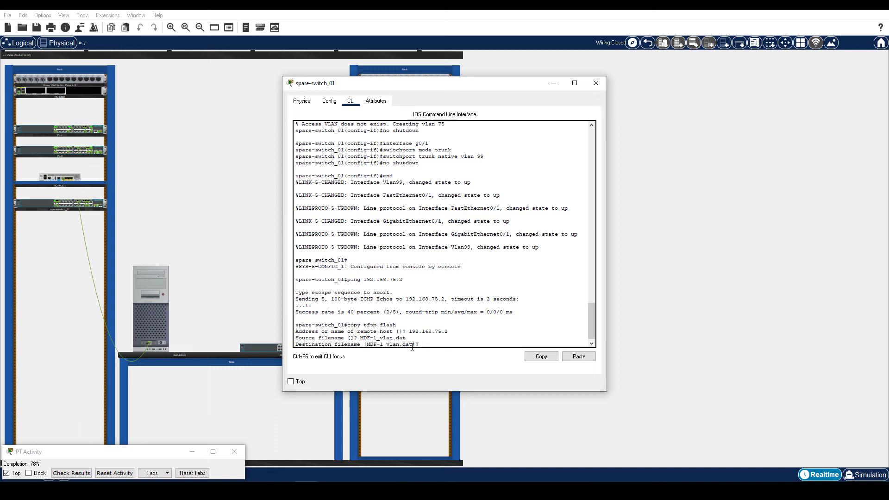
{"action": "type", "text": "vlan.dat"}
{"action": "key", "text": "Return"}
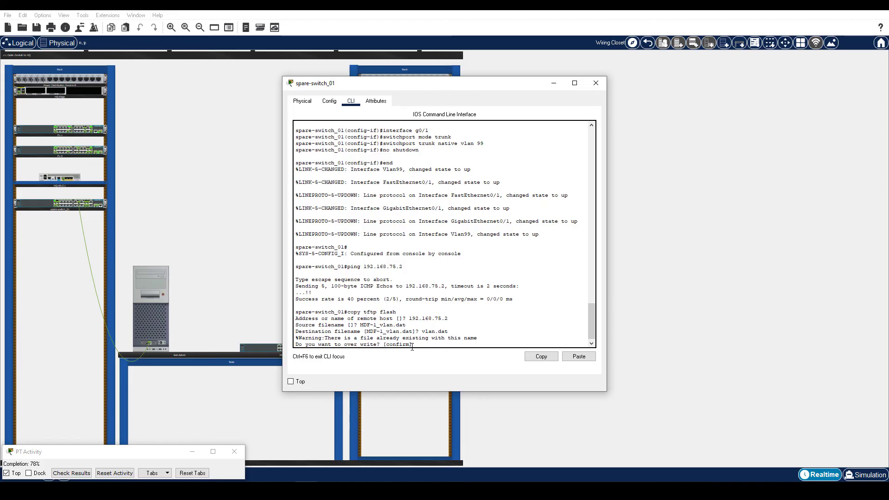
{"action": "key", "text": "Return"}
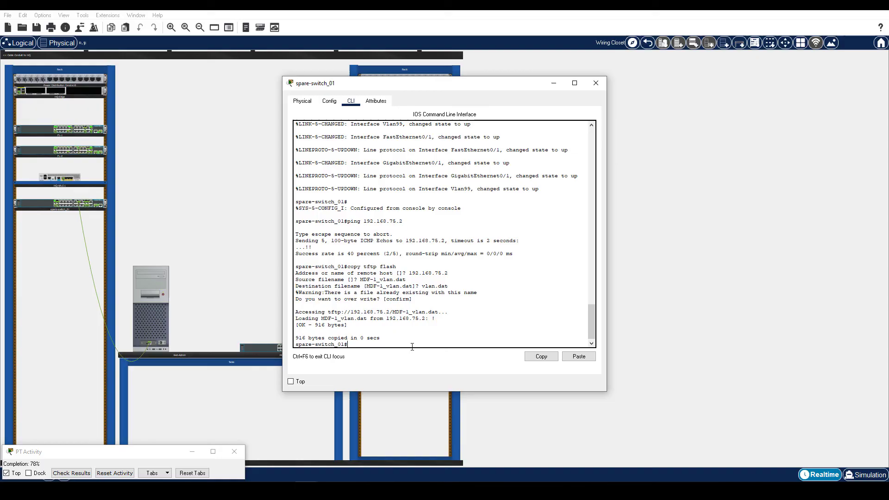
{"action": "type", "text": "dir flash"}
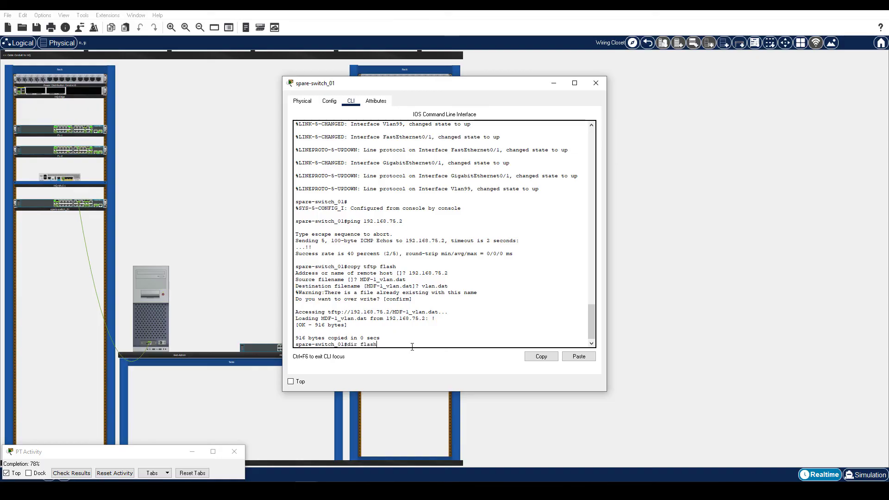
{"action": "key", "text": "Return"}
Step: Copy MDF-1_startup-config from TFTP server 192.168.75.2 into the switch's startup-config
{"action": "left_click_drag", "start_coordinate": [437, 323], "coordinate": [470, 331]}
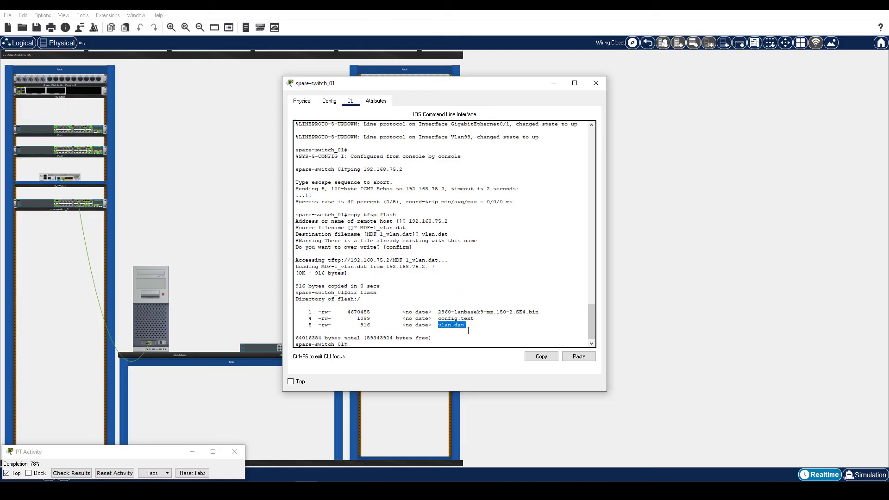
{"action": "left_click", "coordinate": [385, 344]}
{"action": "type", "text": "copy tftp startup-config"}
{"action": "key", "text": "Return"}
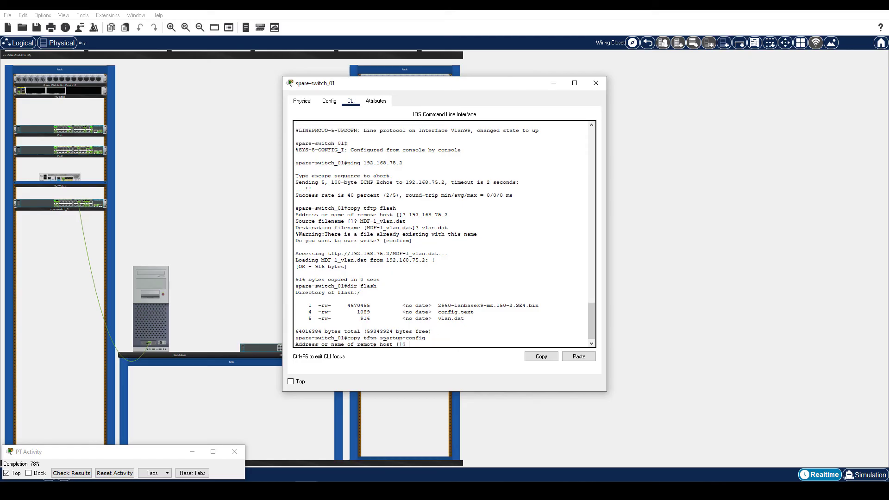
{"action": "type", "text": "192.168.75.2"}
{"action": "key", "text": "Return"}
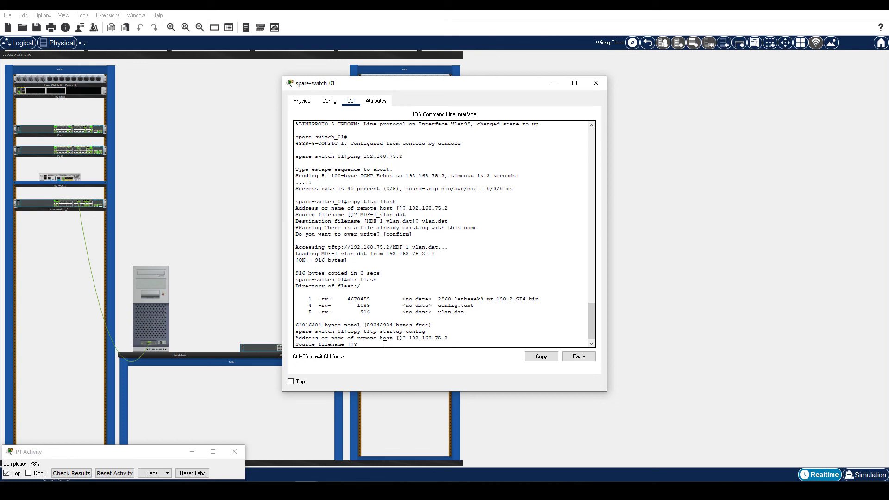
{"action": "type", "text": "MDF-1_startup-config"}
{"action": "key", "text": "Return"}
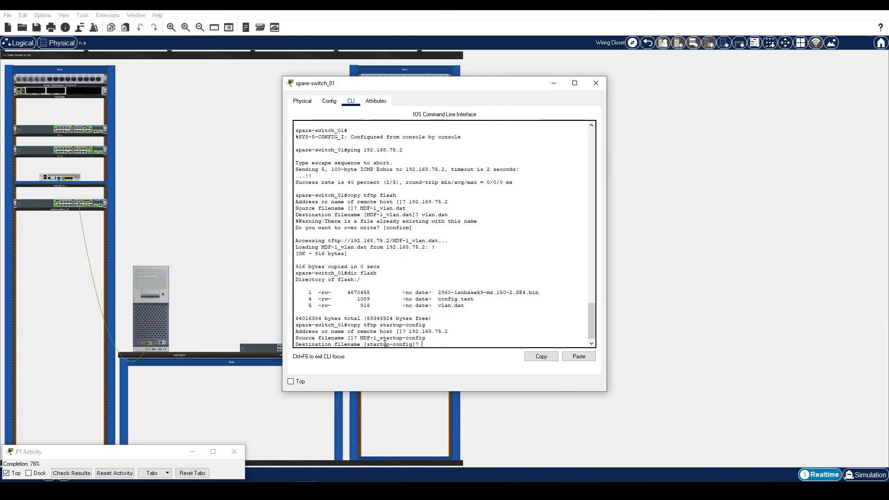
{"action": "key", "text": "Return"}
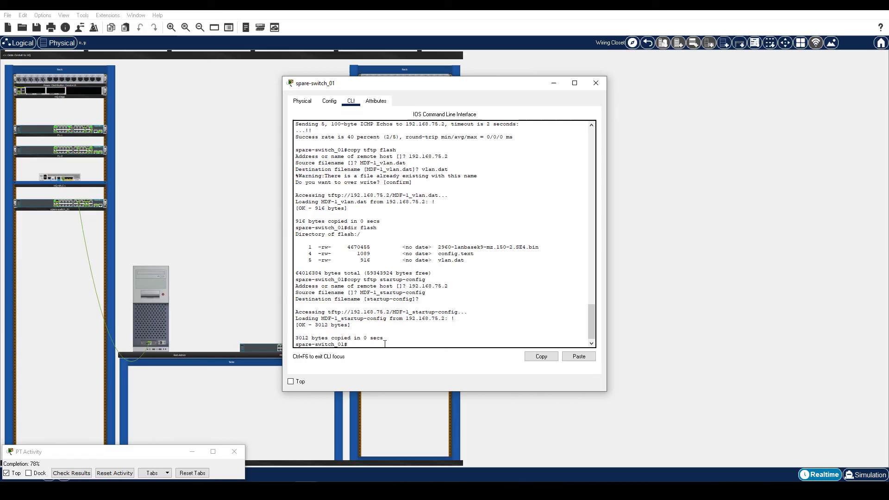
Step: List NVRAM to confirm the 2838-byte startup-config is present
{"action": "type", "text": "dir nvram"}
{"action": "key", "text": "Return"}
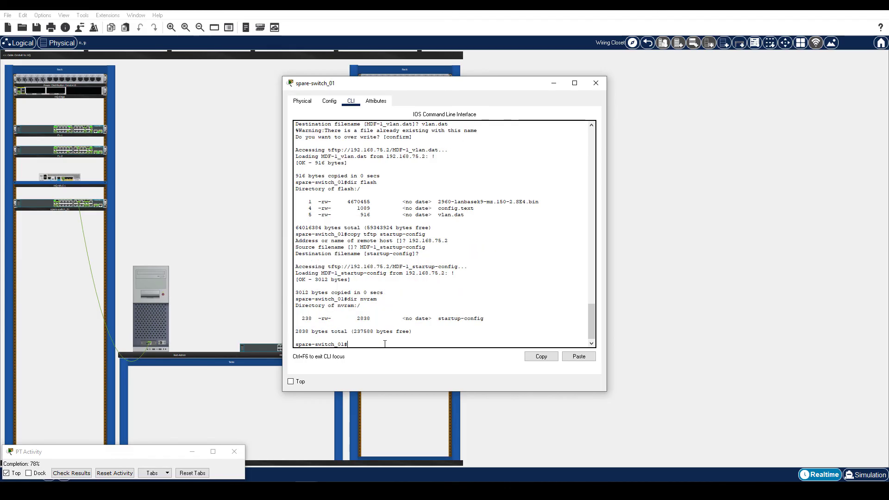
{"action": "left_click_drag", "start_coordinate": [295, 332], "coordinate": [329, 332]}
{"action": "left_click", "coordinate": [344, 332]}
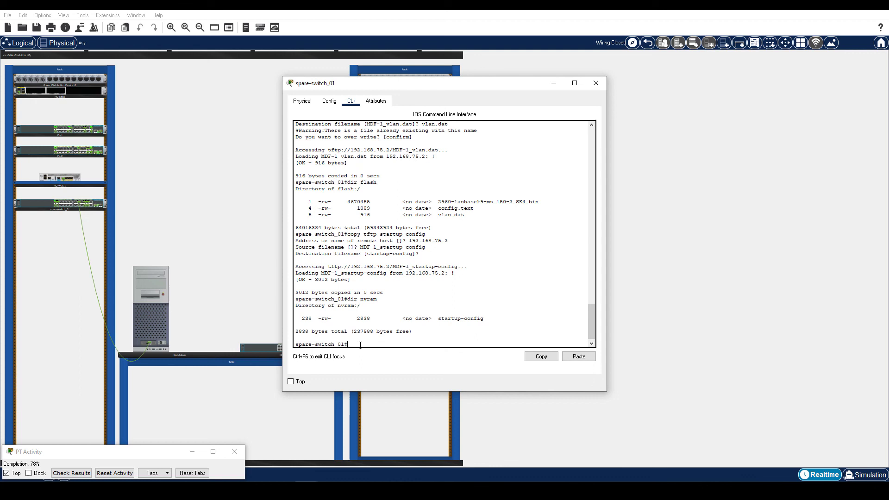
Step: Reload spare-switch_01 without saving the running config so it boots as MDF-1
{"action": "type", "text": "reload"}
{"action": "key", "text": "Return"}
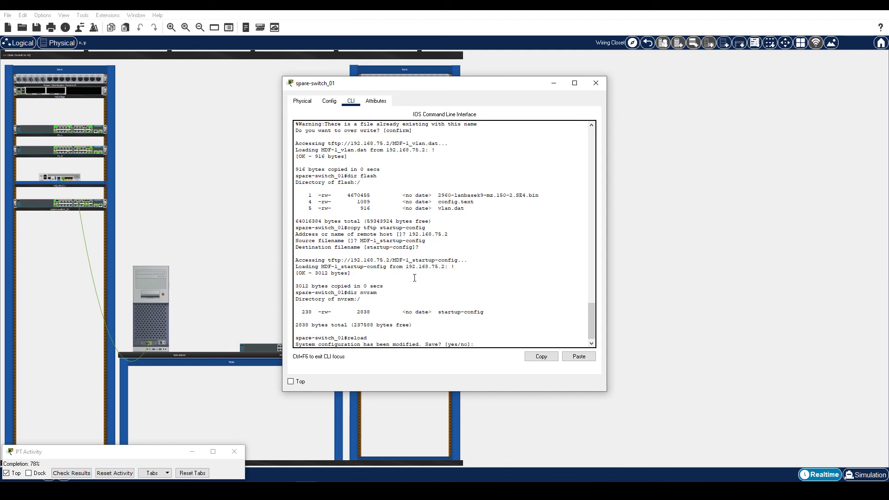
{"action": "type", "text": "no"}
{"action": "key", "text": "Return"}
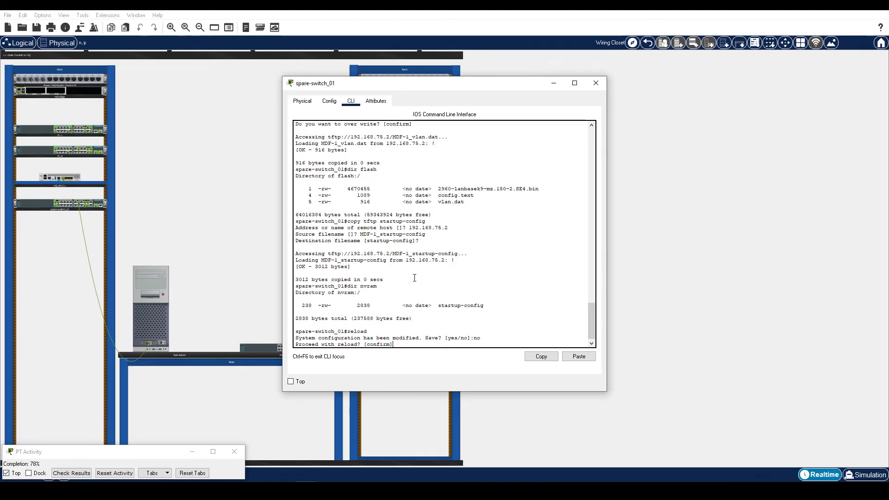
{"action": "key", "text": "Return"}
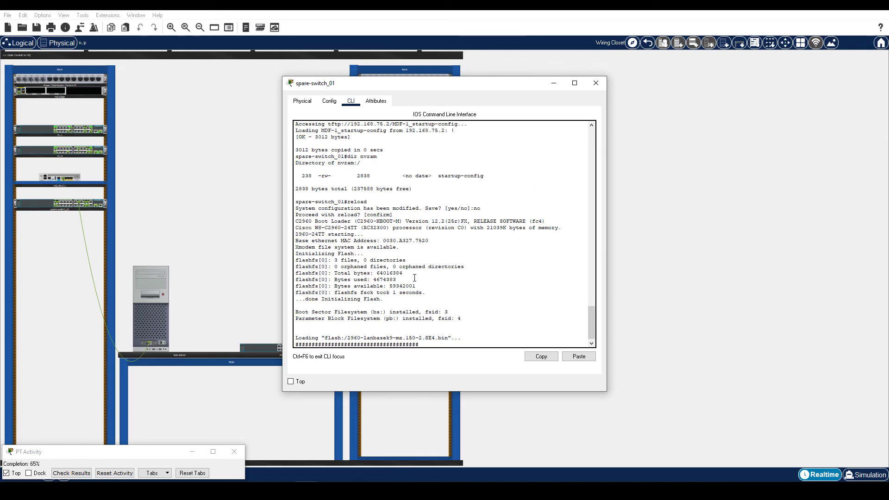
{"action": "key", "text": "Return"}
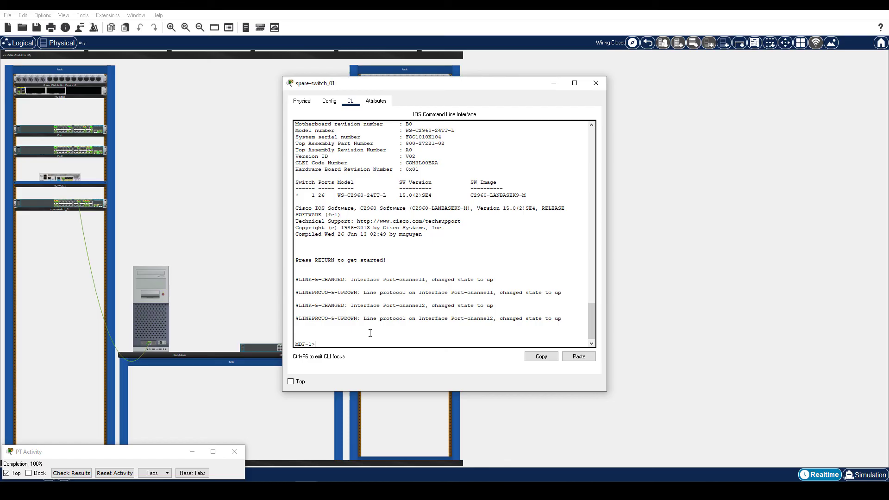
Step: Run show vlan and show ip interface brief to check VLANs 10–999 and Vlan99 at 192.168.99.150
{"action": "type", "text": "show vlan"}
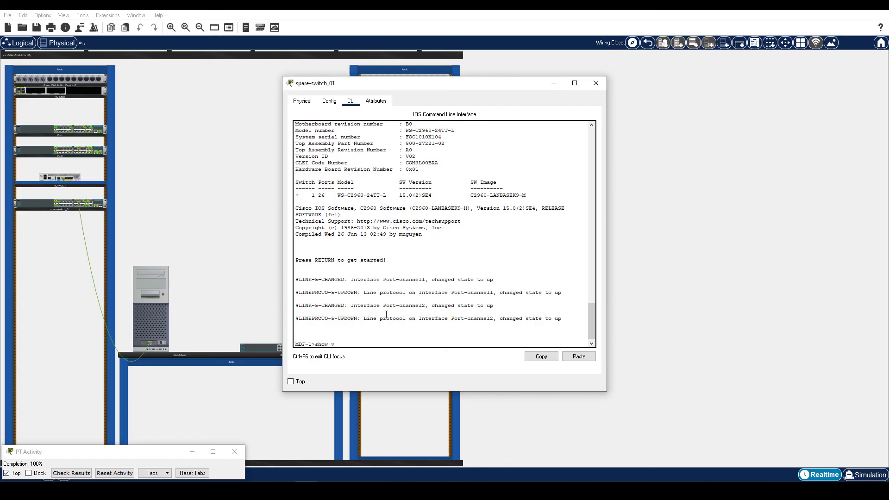
{"action": "key", "text": "Return"}
{"action": "left_click_drag", "start_coordinate": [295, 227], "coordinate": [471, 286]}
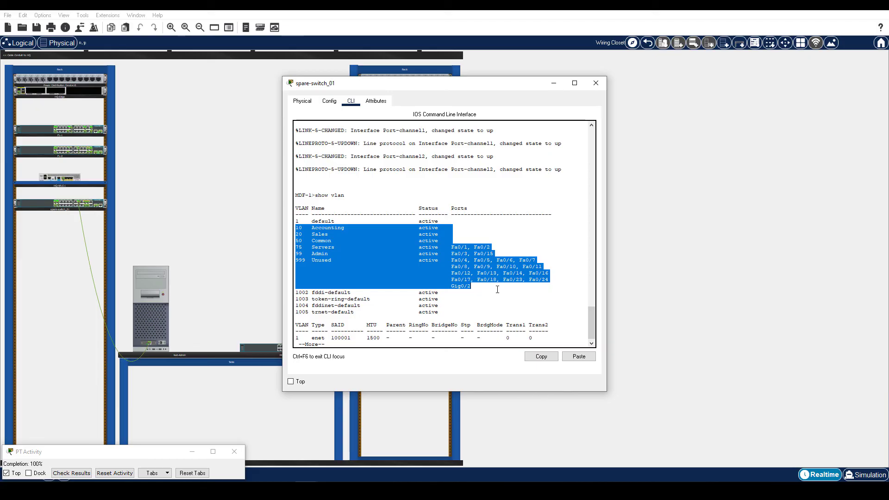
{"action": "key", "text": "ctrl+c"}
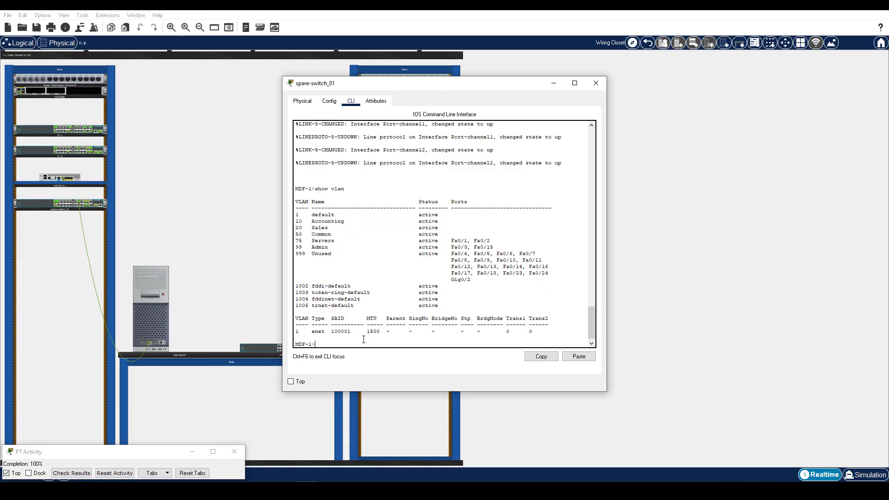
{"action": "type", "text": "show ip interface brief"}
{"action": "key", "text": "Return"}
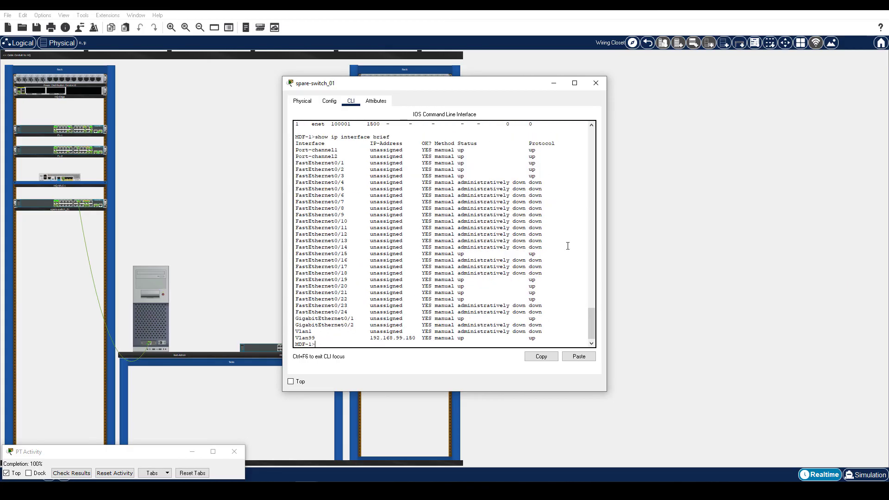